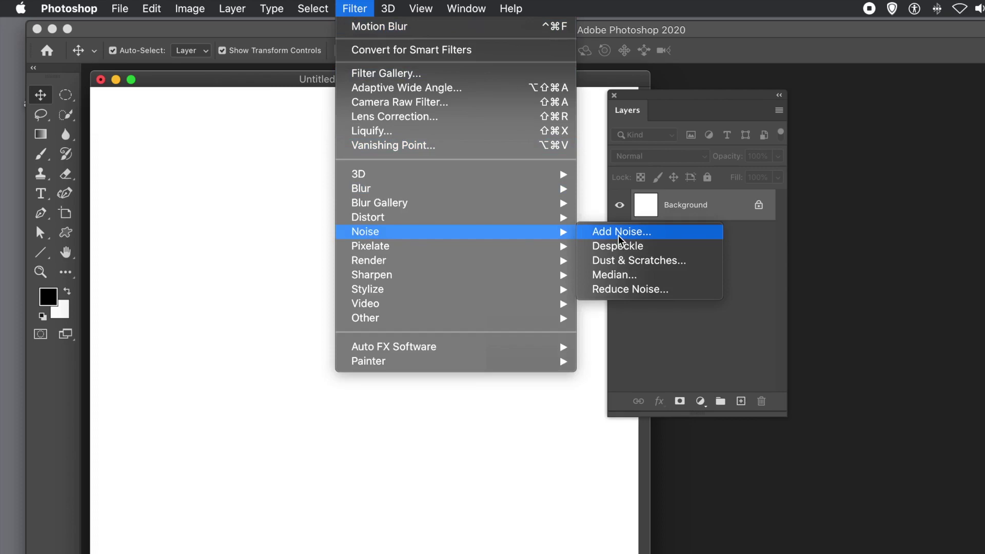
- Add Uniform noise at 91.84% across the white canvas
left_click(620, 238)
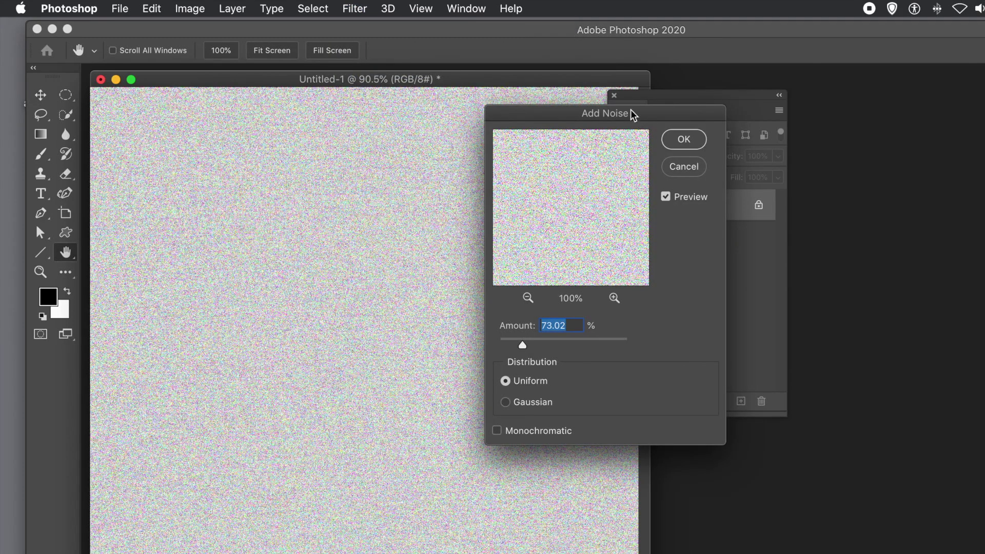
left_click_drag(626, 116, 454, 110)
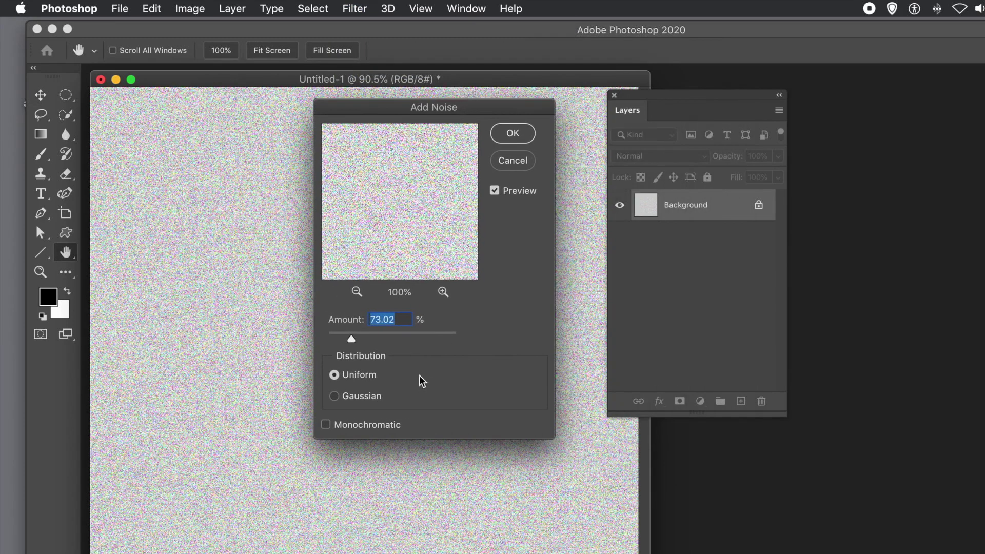
left_click_drag(352, 339, 358, 339)
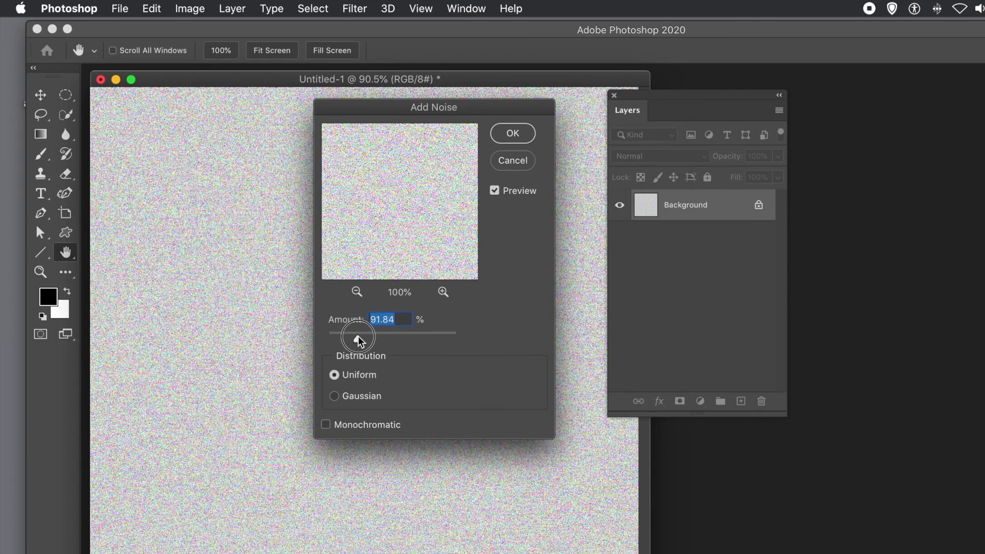
left_click(513, 133)
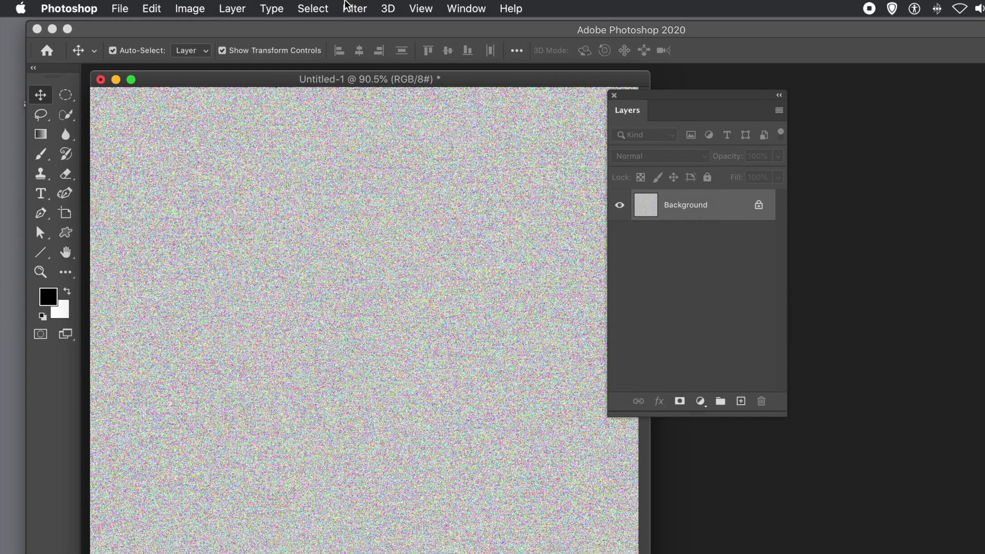
- Apply Motion Blur at 0° angle and 2000 pixels distance to streak the noise horizontally
left_click(351, 9)
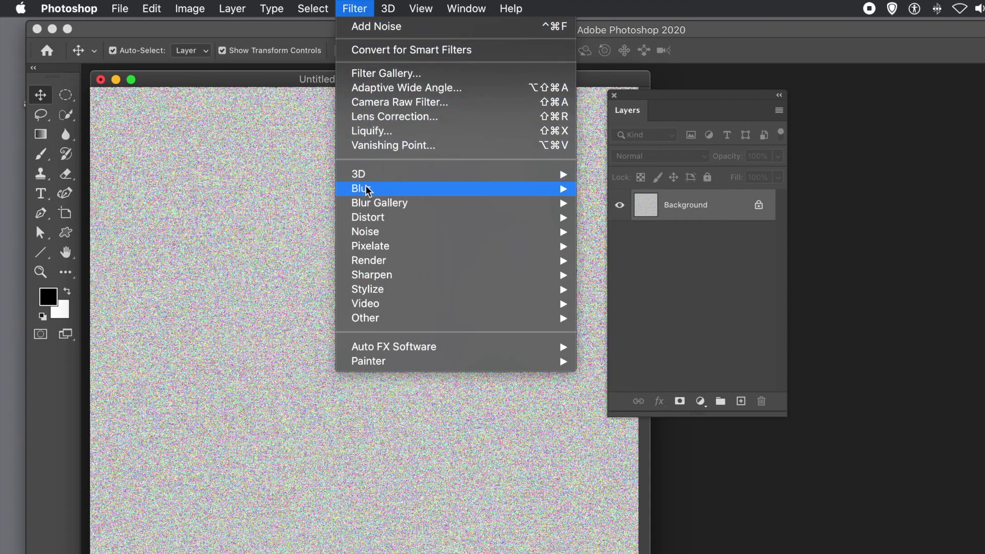
mouse_move(360, 190)
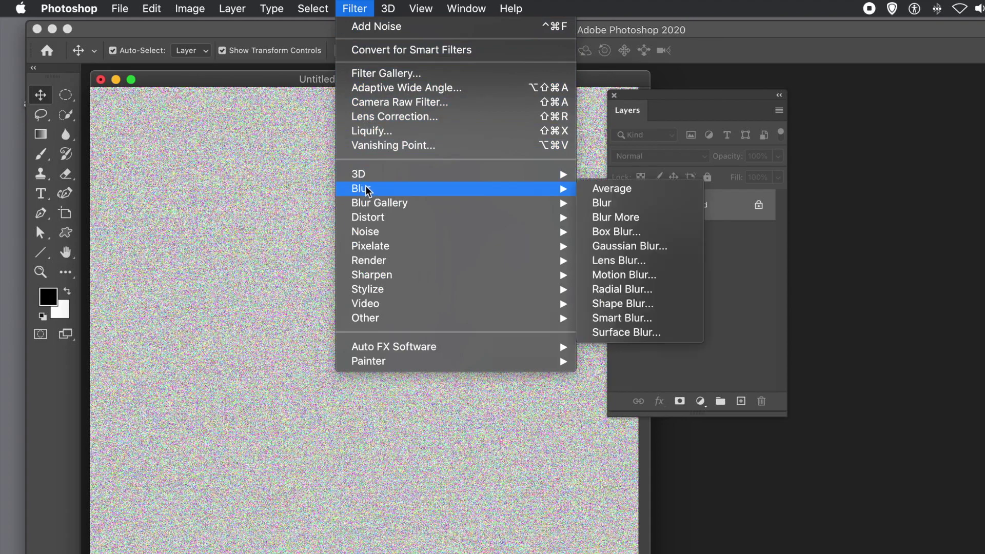
left_click(613, 277)
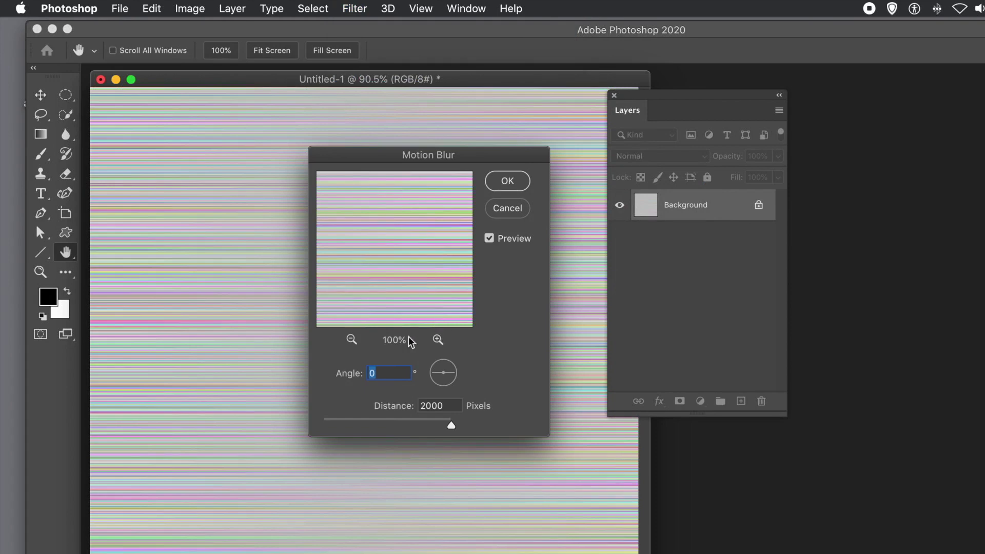
left_click(517, 183)
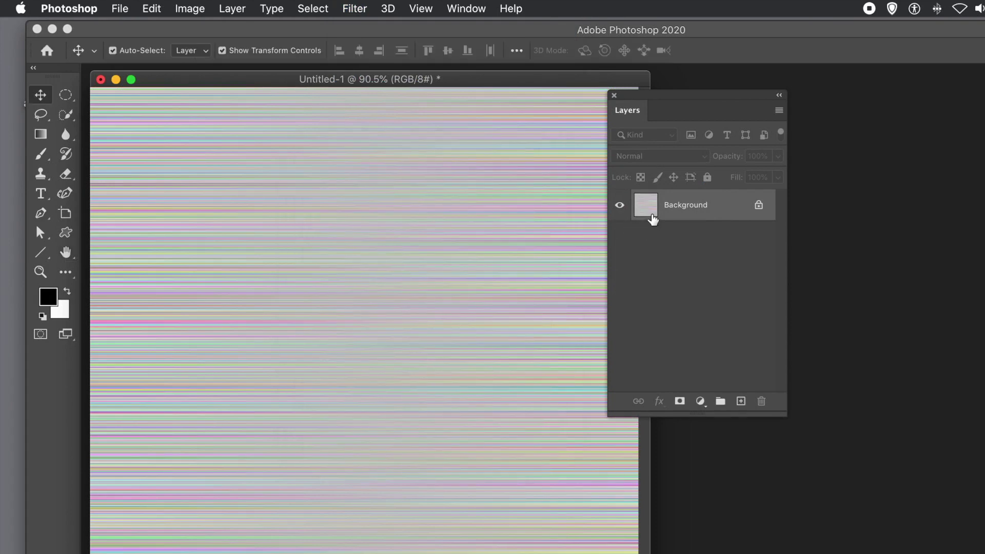
- Duplicate the Background layer as Background copy
left_click(476, 10)
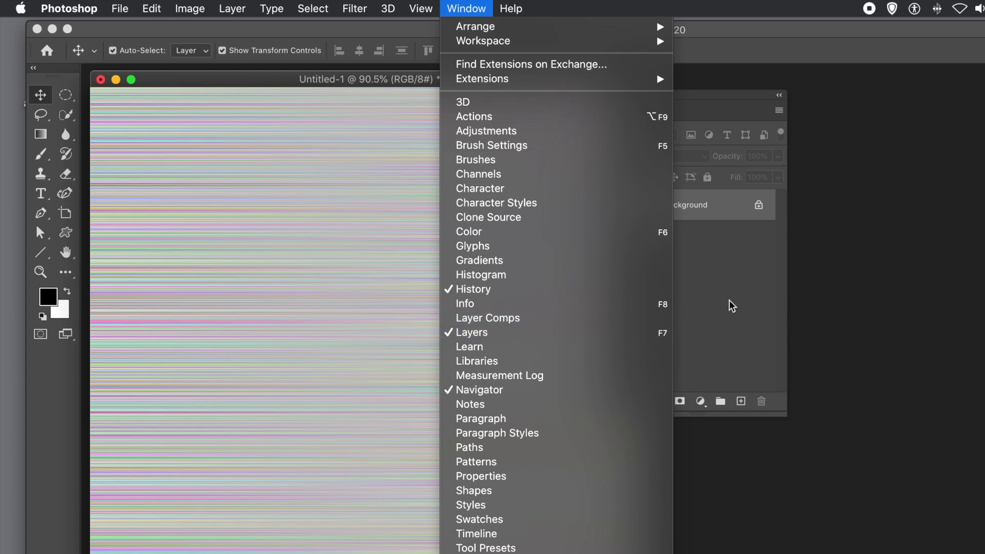
left_click(721, 282)
left_click(233, 8)
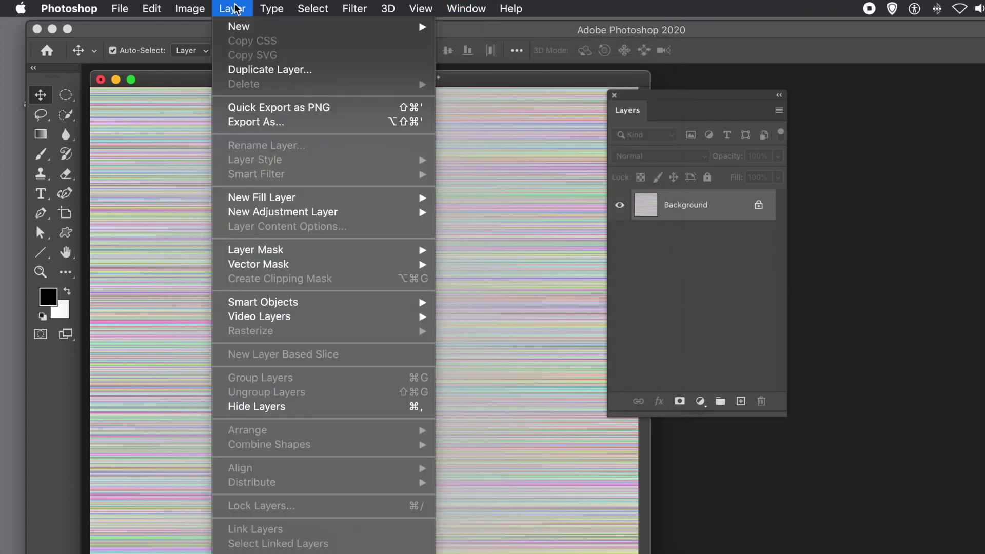
left_click(252, 75)
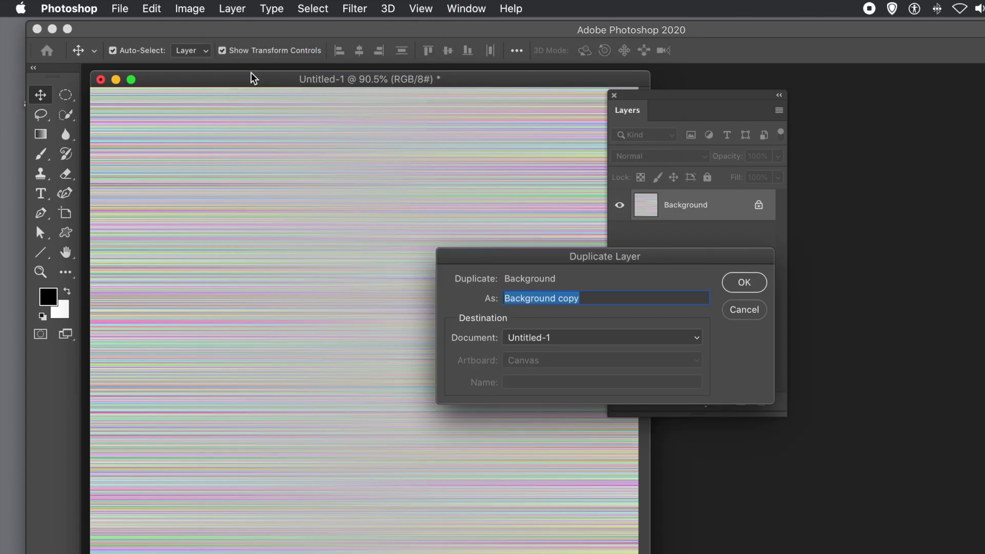
left_click(745, 282)
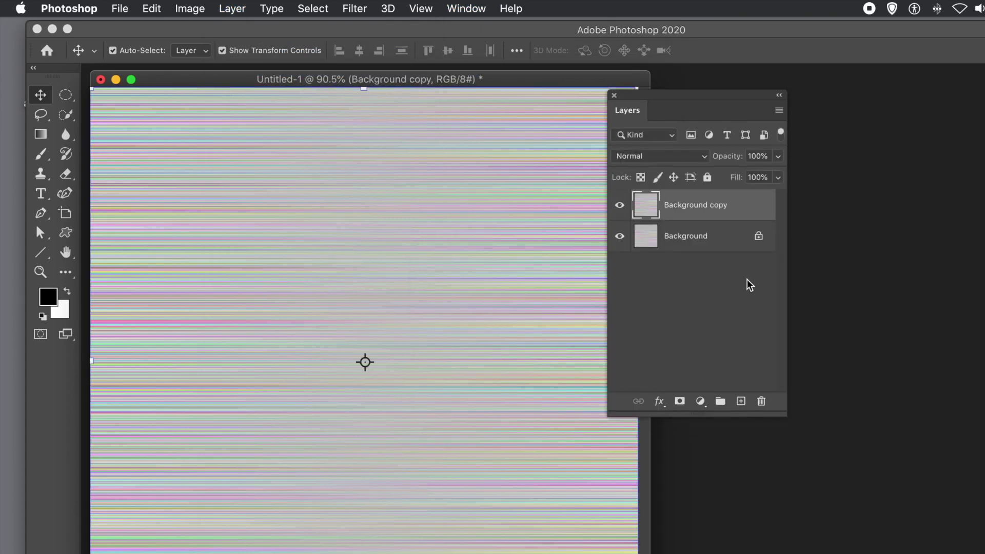
- Rotate Background copy by 90° so its stripes run vertically
left_click(162, 10)
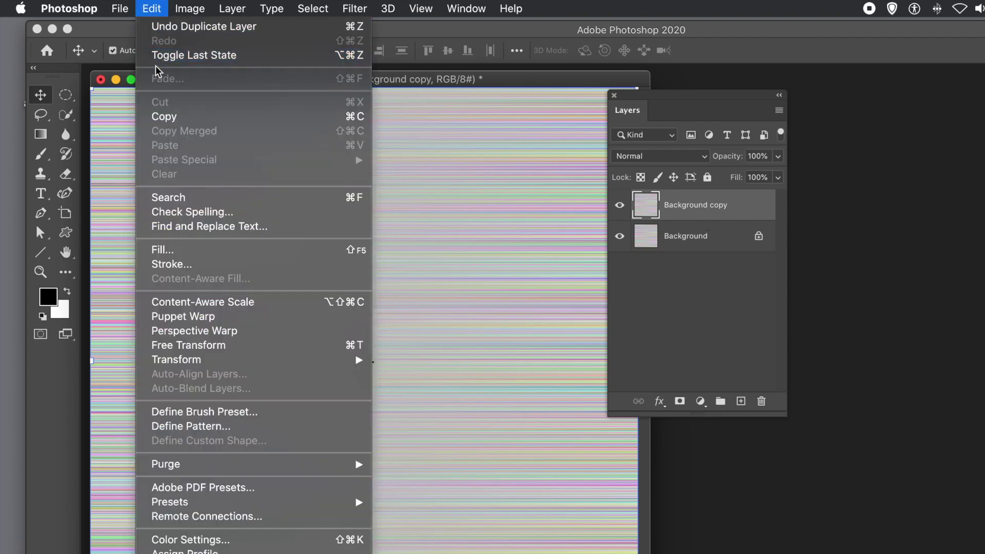
mouse_move(201, 361)
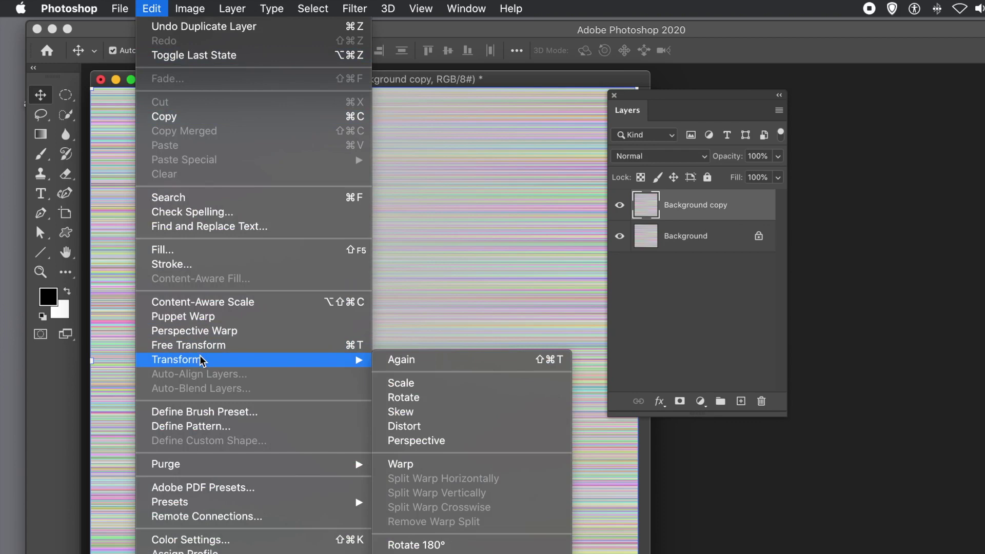
left_click(405, 398)
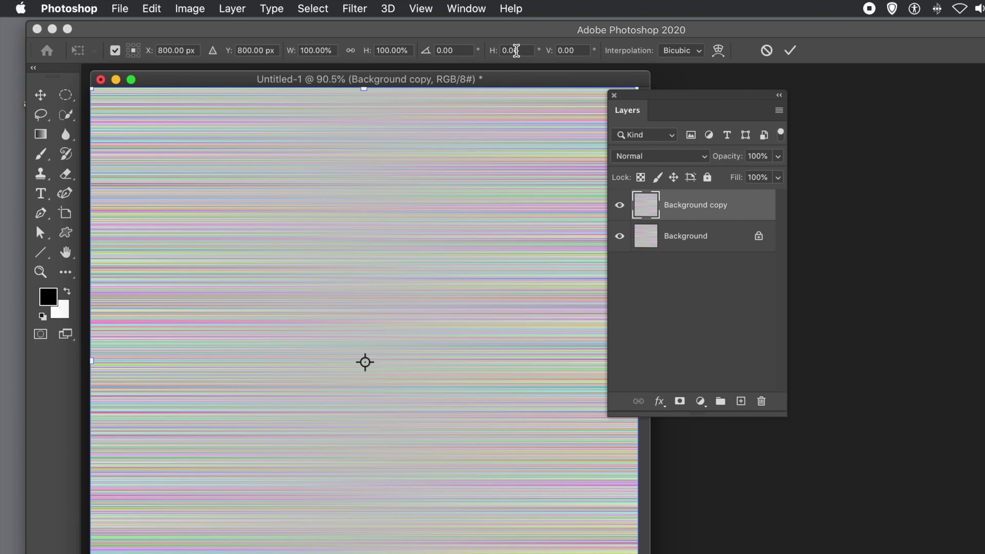
left_click(461, 50)
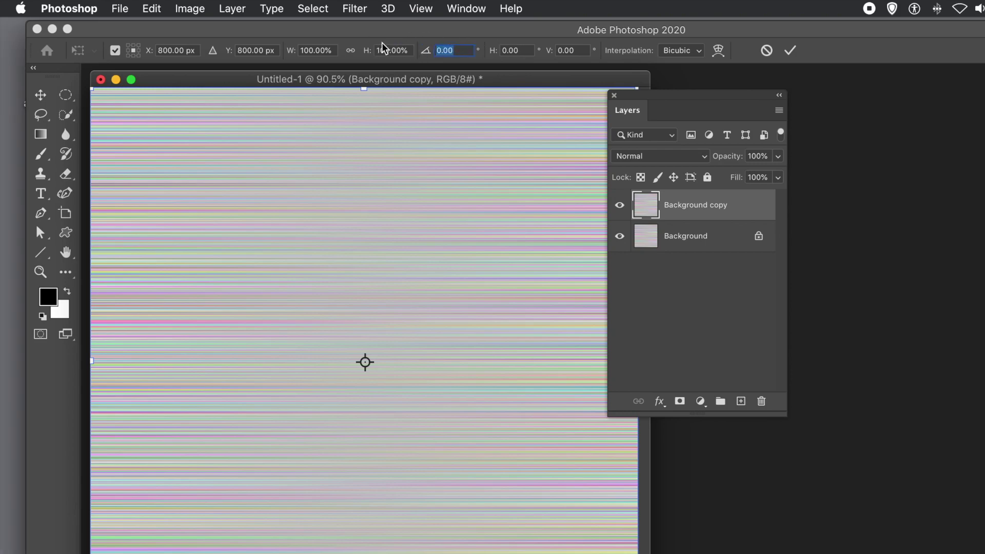
type("90")
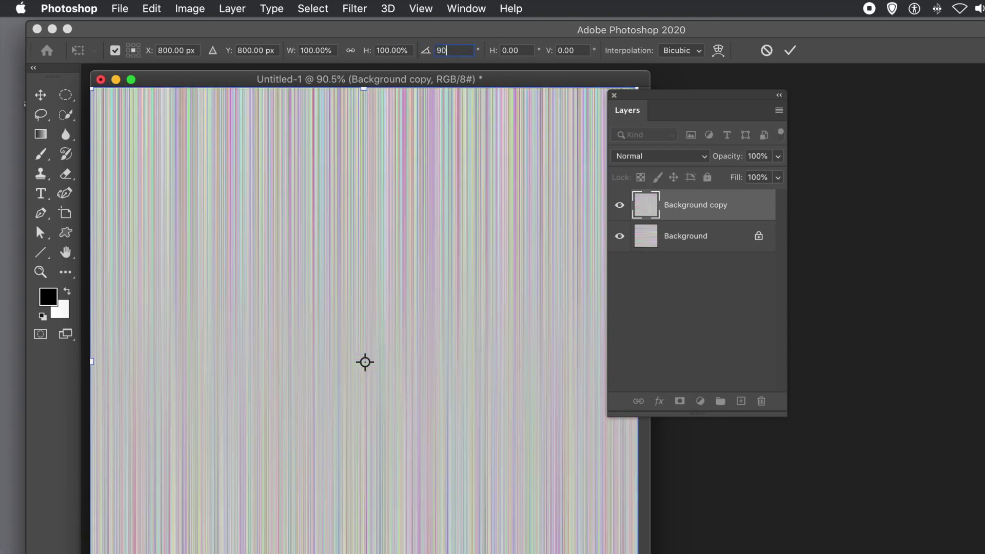
key("Return")
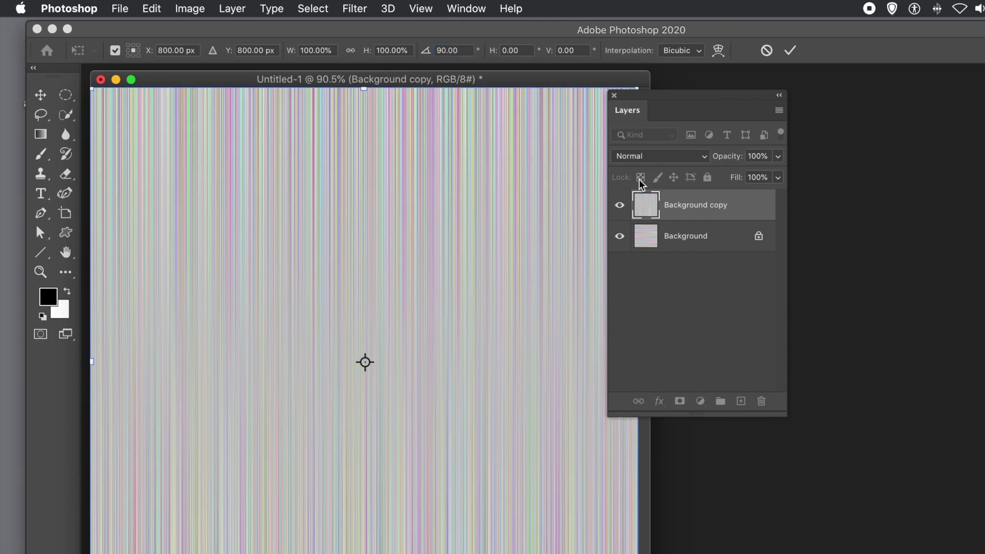
- Set the rotated copy's blend mode to Darken, after briefly trying Multiply
left_click(656, 156)
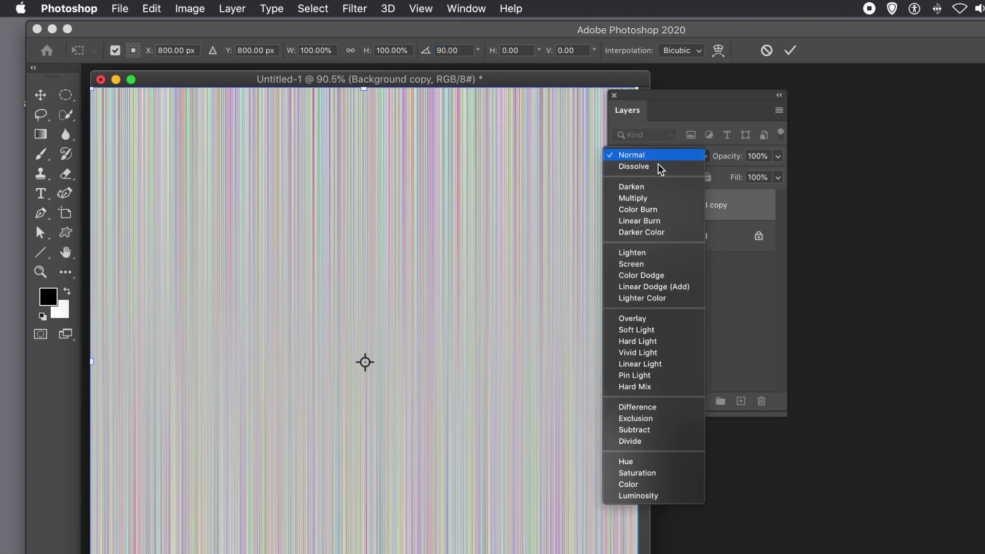
left_click(661, 187)
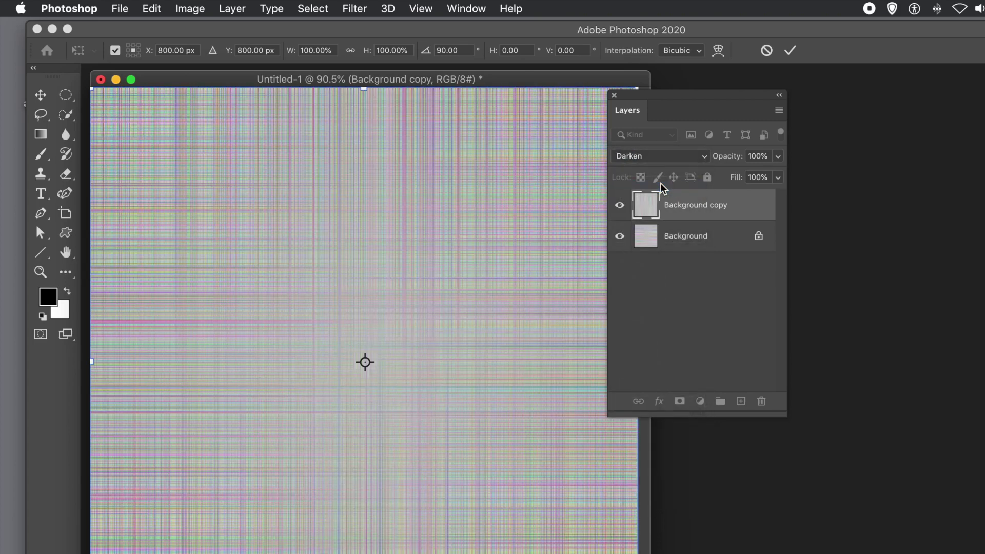
left_click(647, 157)
left_click(648, 166)
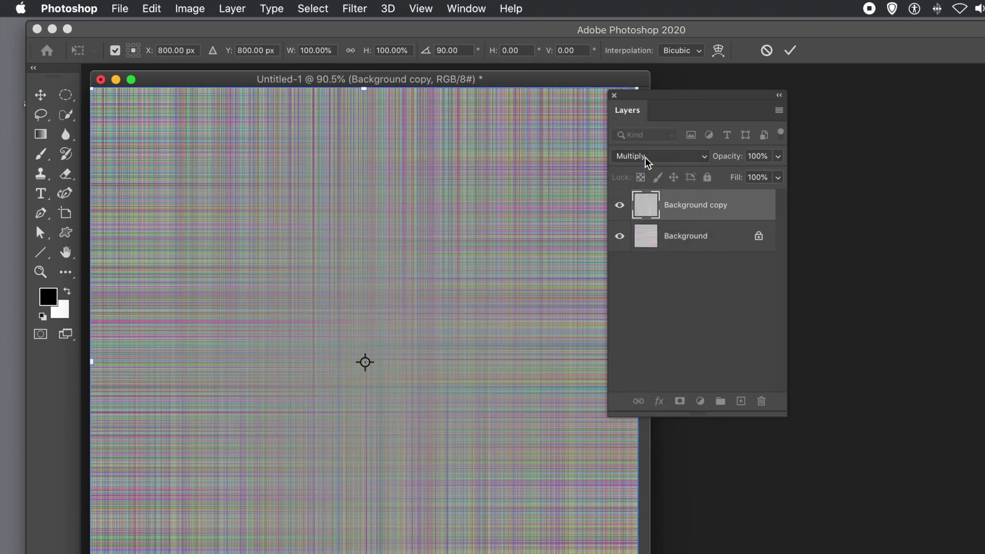
left_click(647, 162)
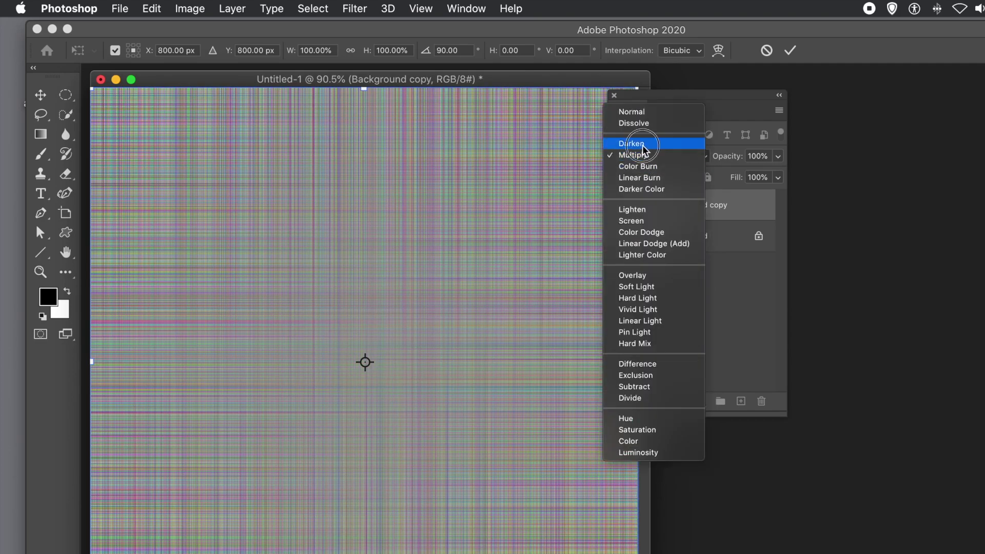
left_click(642, 146)
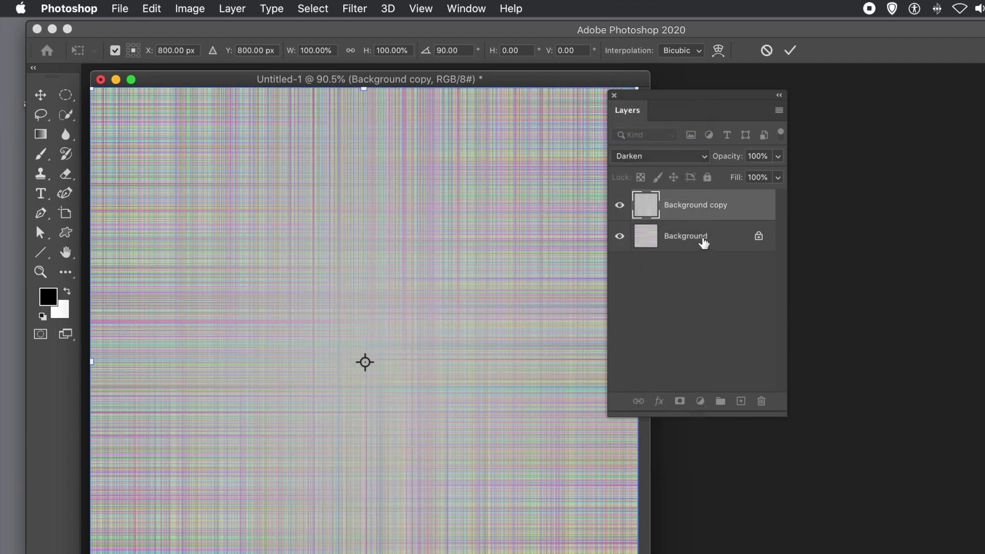
- Commit the rotation and convert the layers into one Background copy smart object
left_click(701, 242)
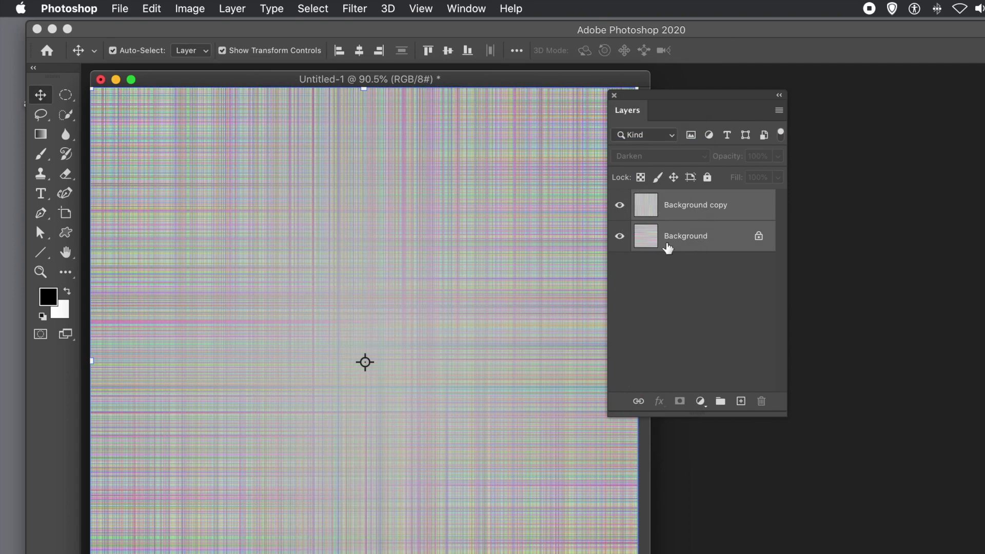
left_click(233, 9)
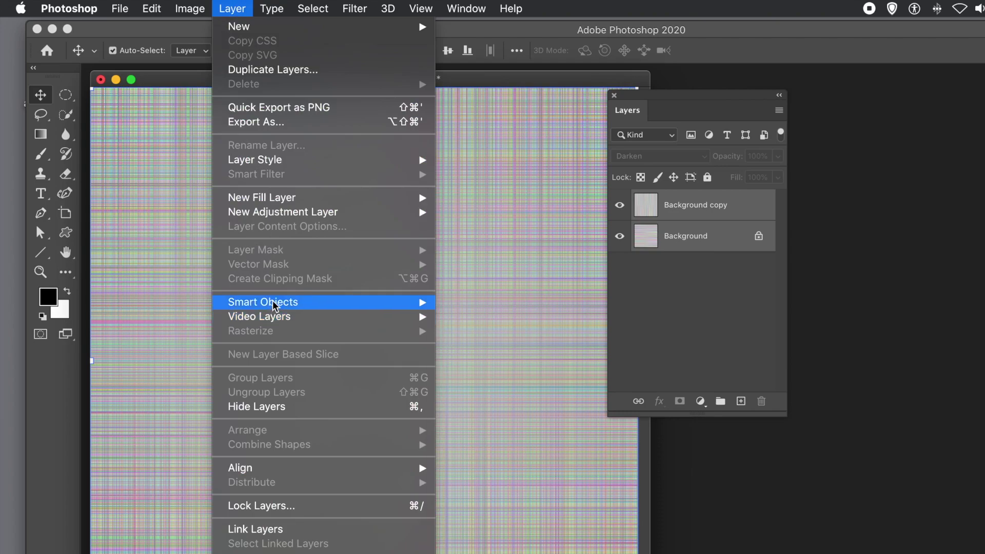
mouse_move(420, 309)
left_click(472, 303)
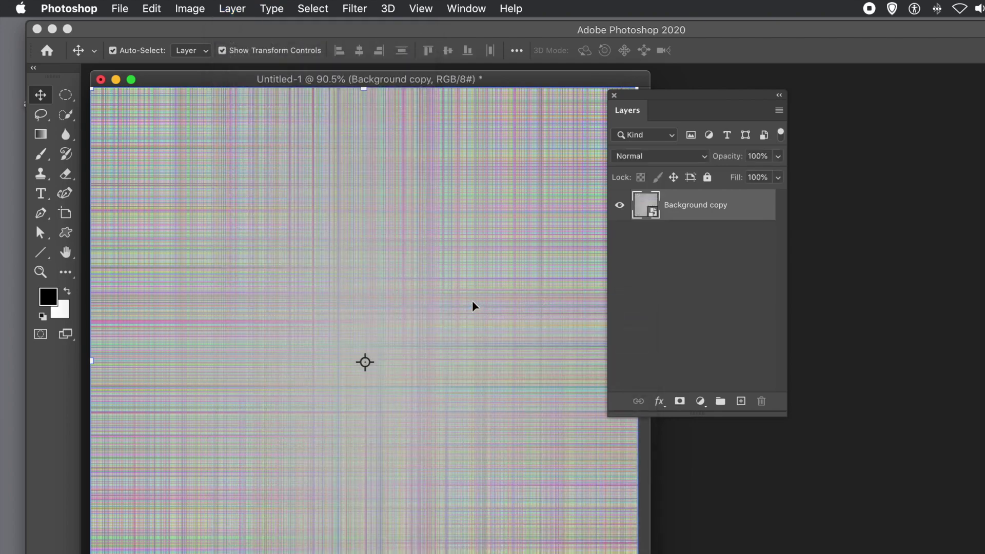
- Apply a Vibrance adjustment with Vibrance +57 and Saturation +93
left_click(191, 8)
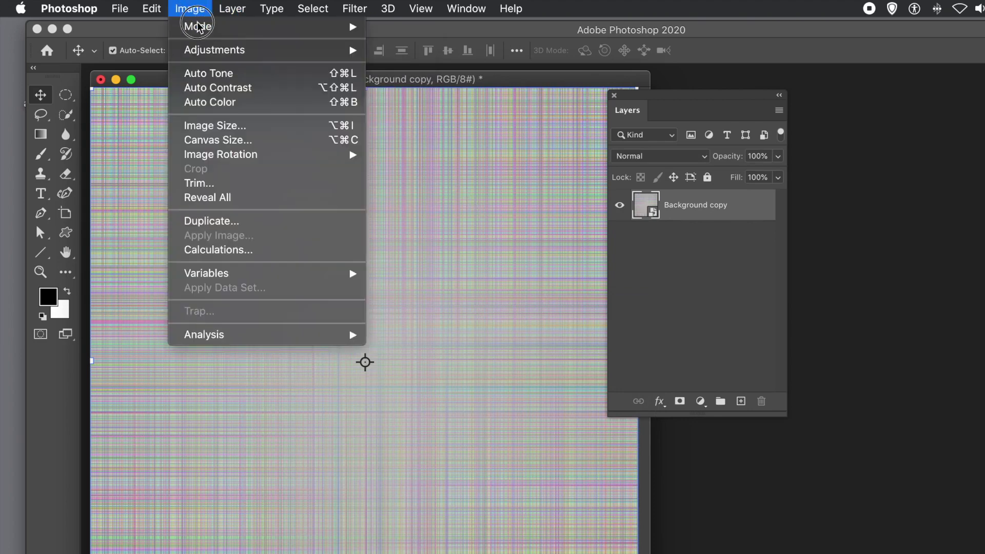
mouse_move(205, 50)
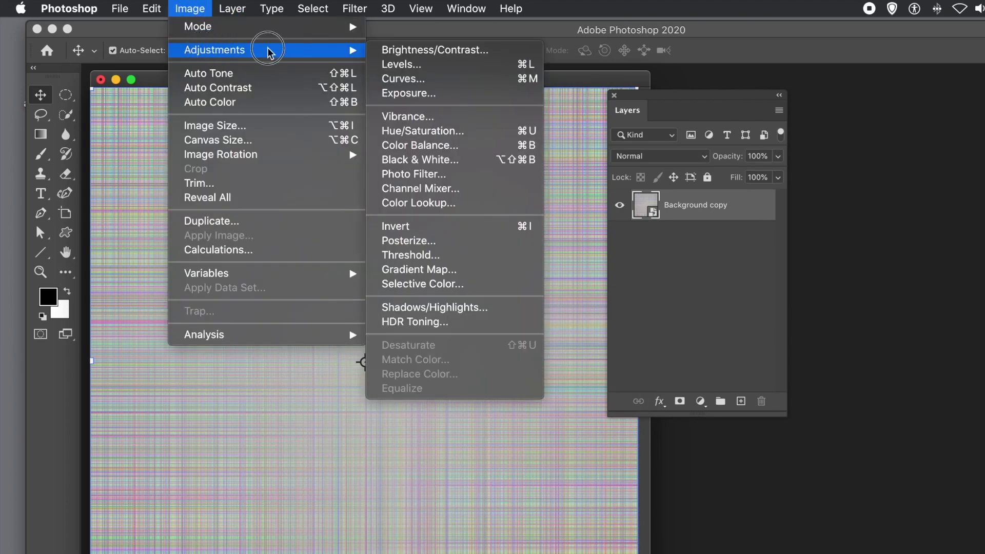
left_click(393, 117)
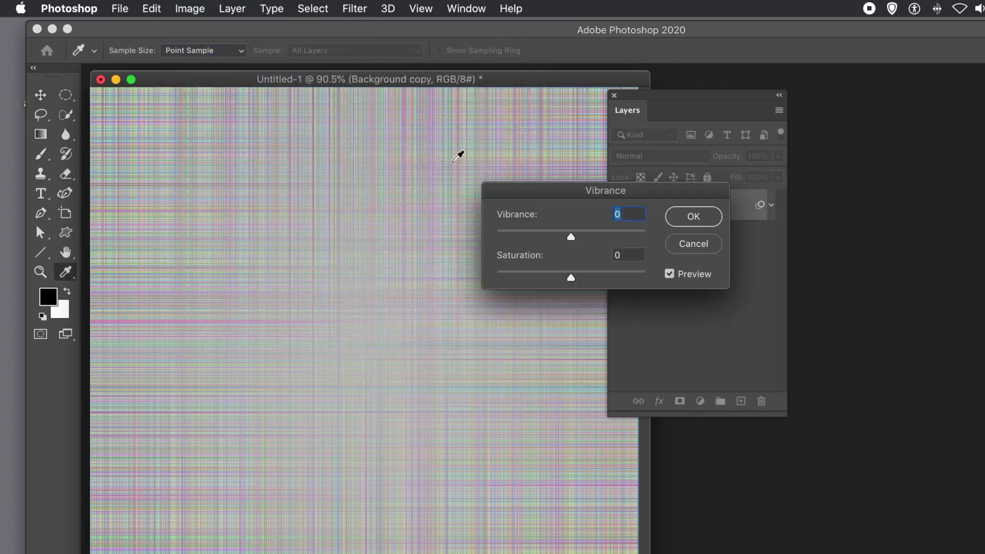
left_click_drag(589, 236, 614, 235)
left_click_drag(622, 278, 642, 280)
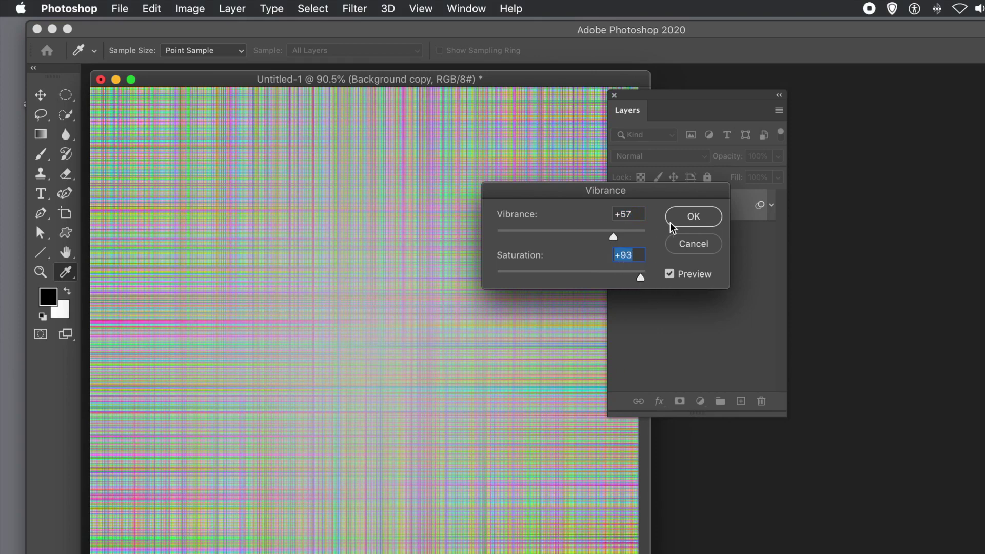
left_click(686, 222)
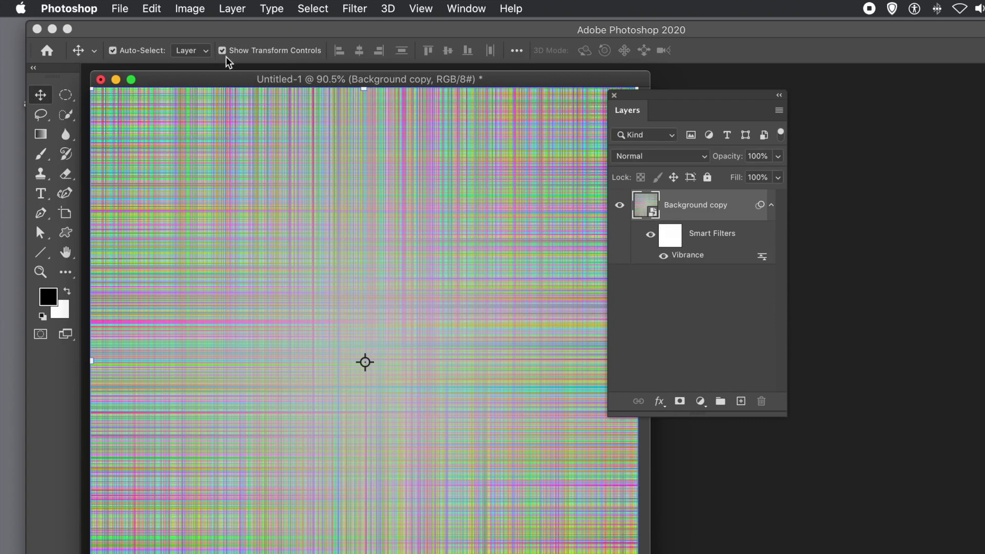
- Add a Levels adjustment keeping white input at 255 and midtones at about 0.52
left_click(190, 9)
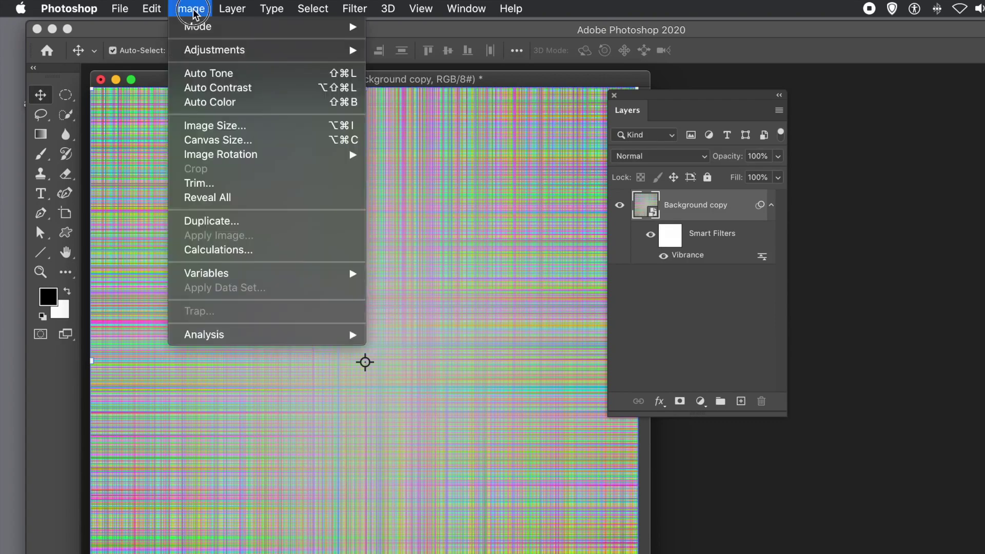
left_click(213, 50)
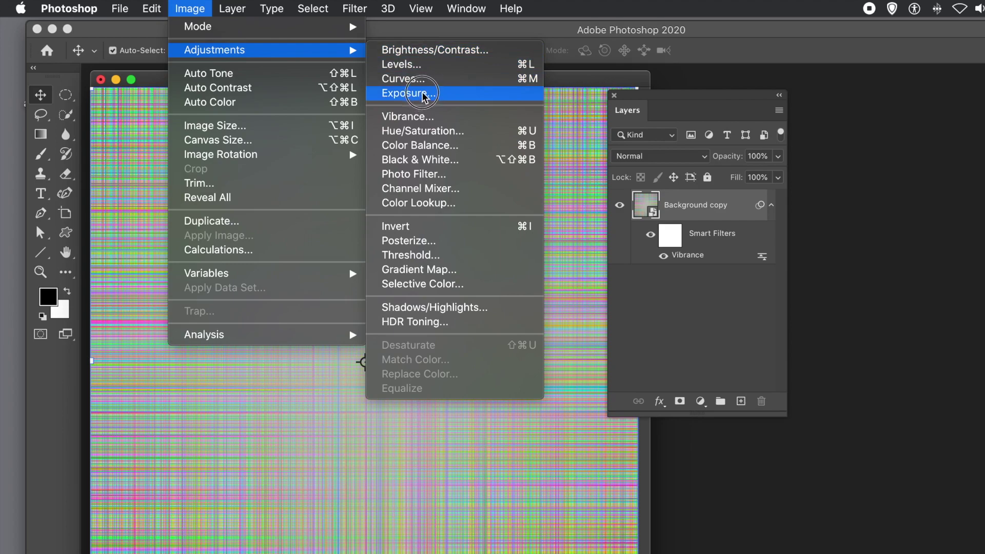
left_click(422, 67)
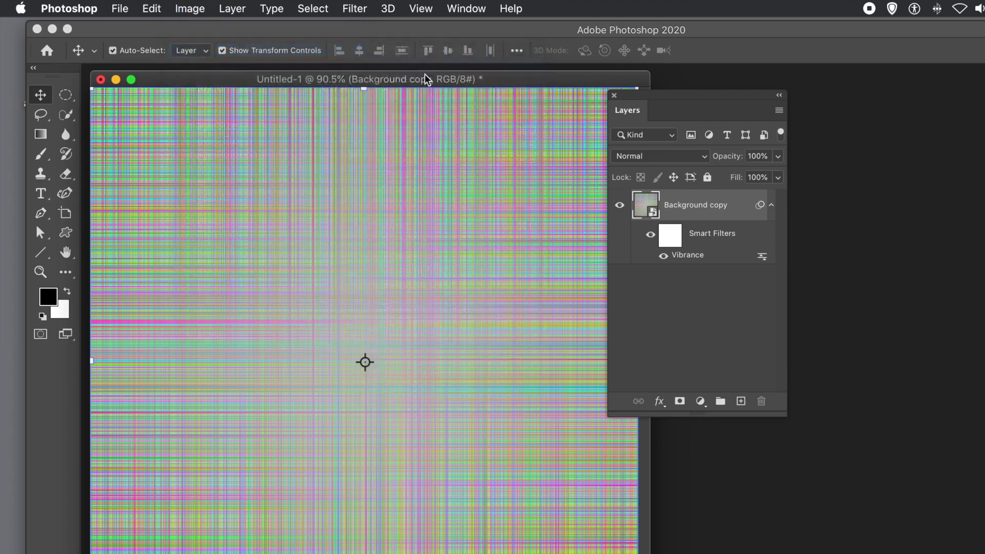
left_click_drag(660, 304, 626, 304)
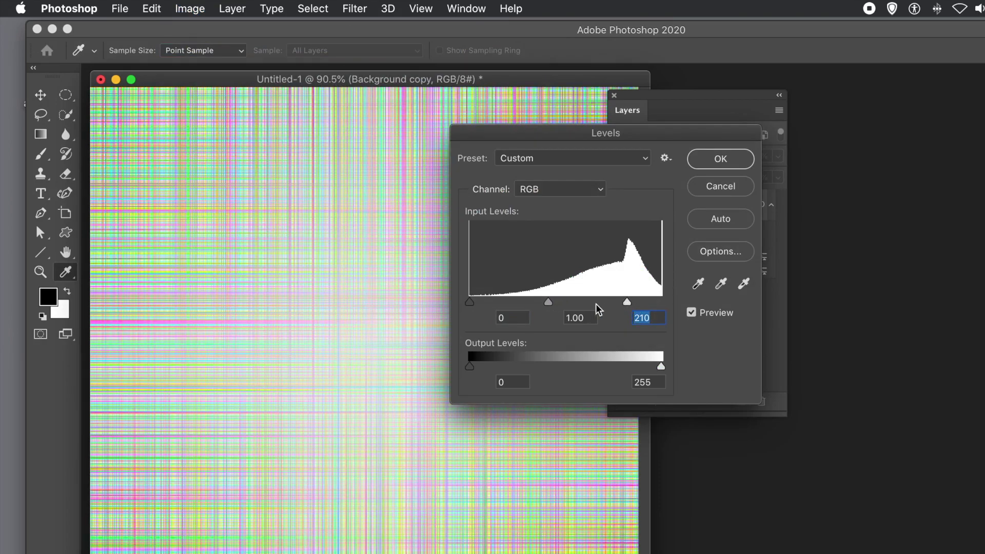
left_click_drag(626, 304, 672, 305)
left_click_drag(566, 302, 605, 308)
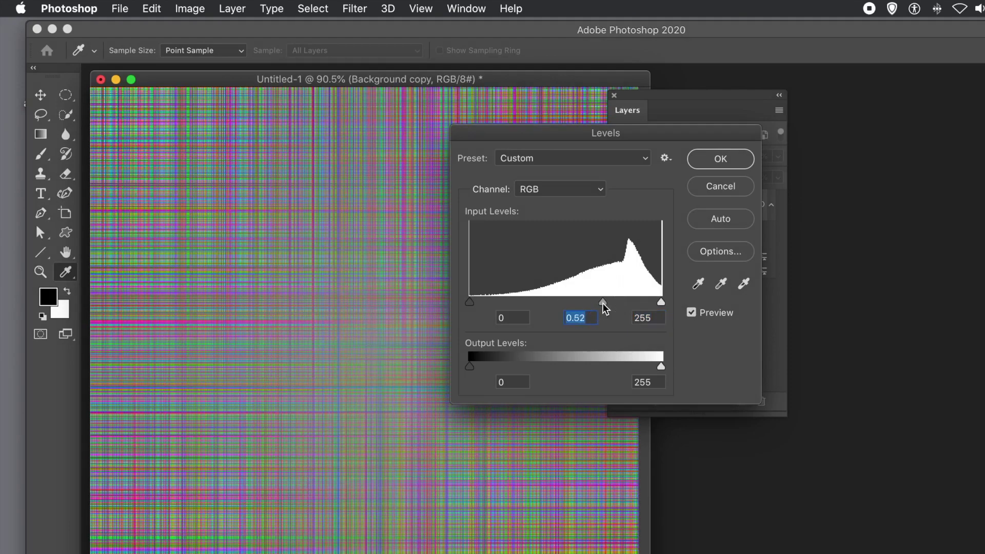
left_click(720, 160)
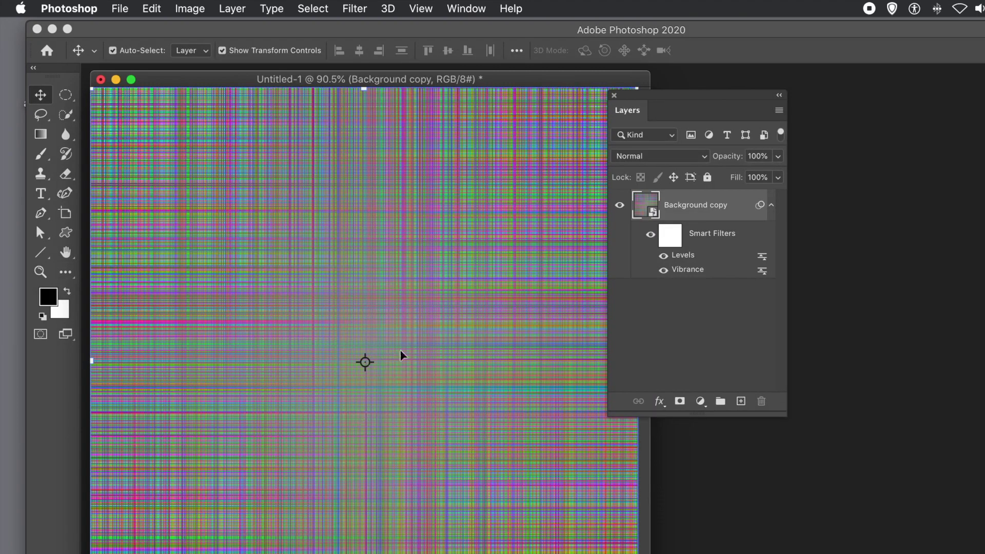
left_click(355, 9)
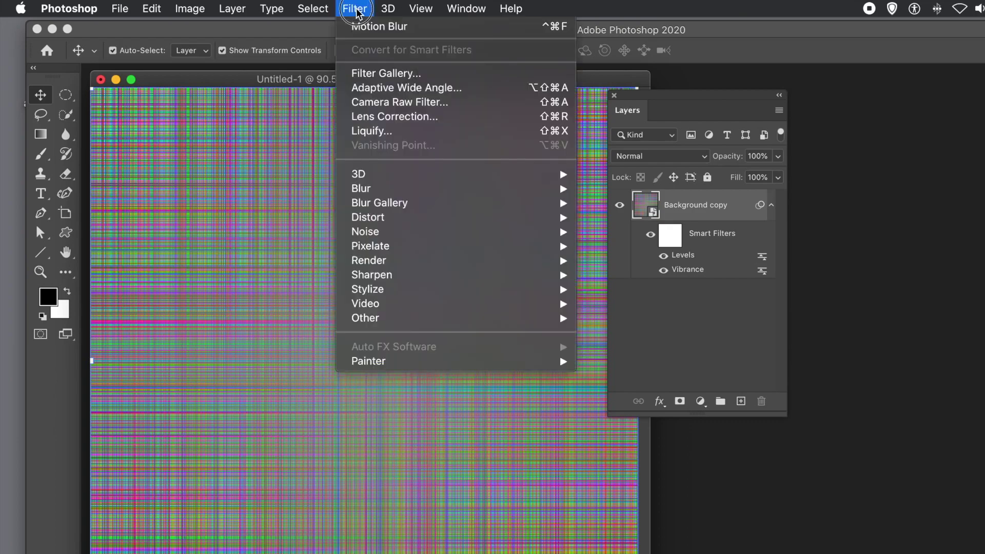
- In Liquify, push the plaid with Forward Warp strokes across the left, lower and right areas
left_click(373, 132)
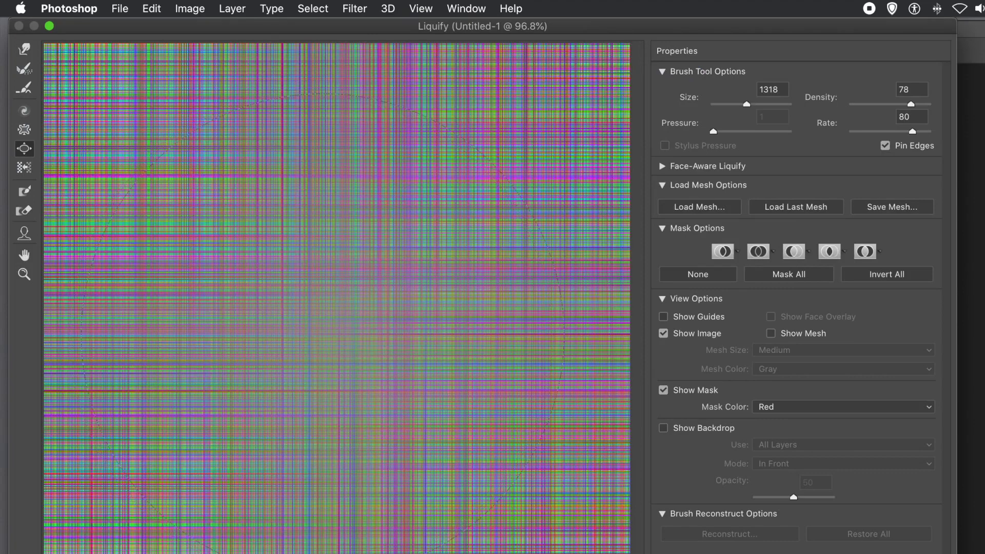
left_click(25, 51)
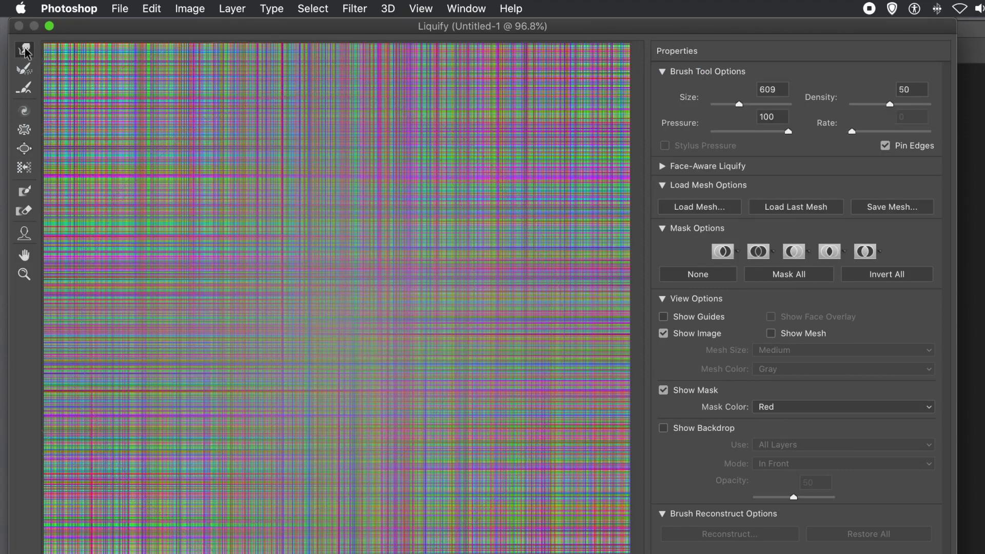
left_click_drag(381, 330, 233, 225)
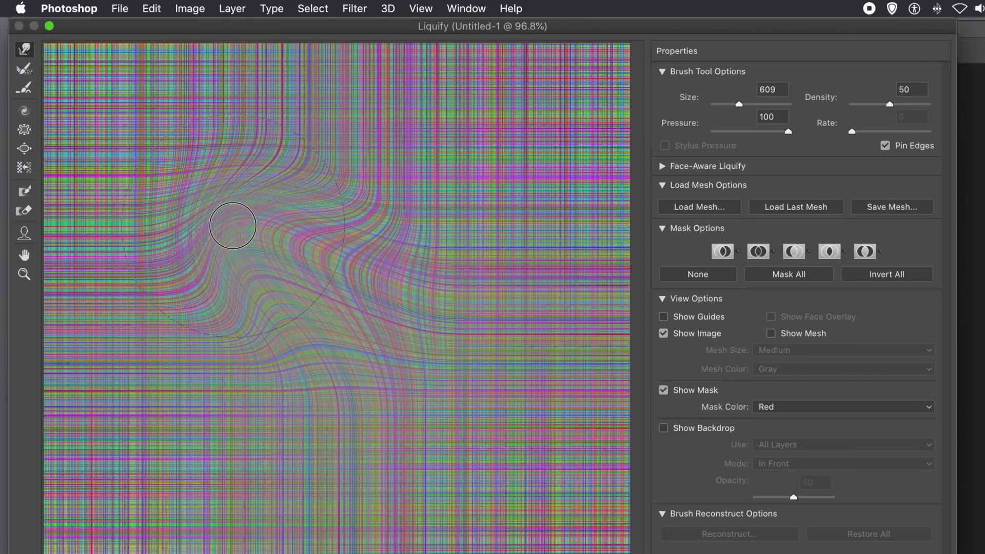
mouse_move(241, 346)
left_mouse_down()
mouse_move(149, 406)
mouse_move(225, 482)
mouse_move(288, 513)
mouse_move(407, 491)
mouse_move(464, 495)
left_mouse_up()
mouse_move(513, 461)
left_mouse_down()
mouse_move(592, 383)
mouse_move(616, 318)
left_mouse_up()
left_click_drag(441, 308, 590, 144)
- Keep warping the top, lower-left and centre into flowing swirls
mouse_move(359, 51)
left_mouse_down()
mouse_move(379, 67)
mouse_move(334, 31)
left_mouse_up()
left_click_drag(233, 118, 133, 87)
left_click_drag(164, 267, 82, 303)
left_click_drag(92, 508, 170, 472)
left_click_drag(408, 481, 431, 477)
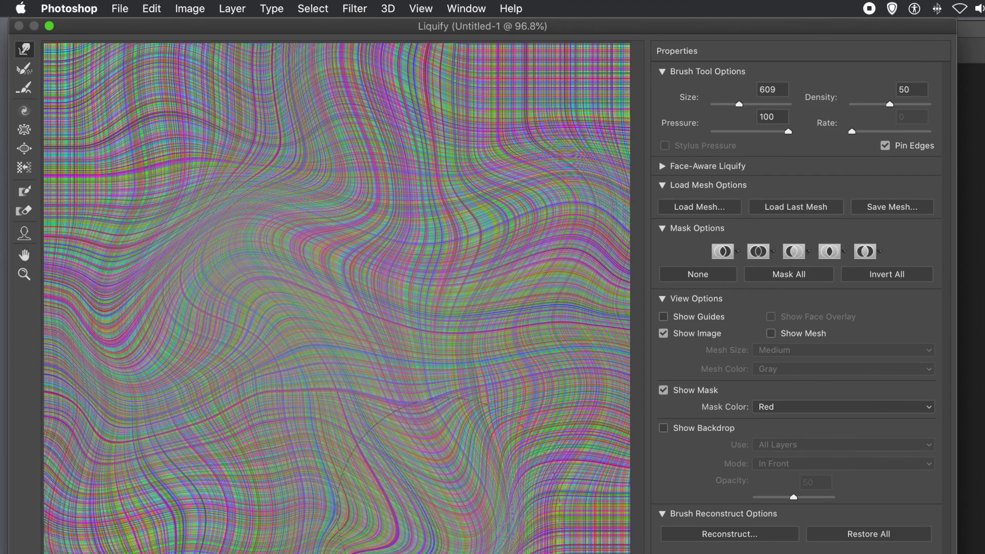
left_click_drag(375, 462, 410, 494)
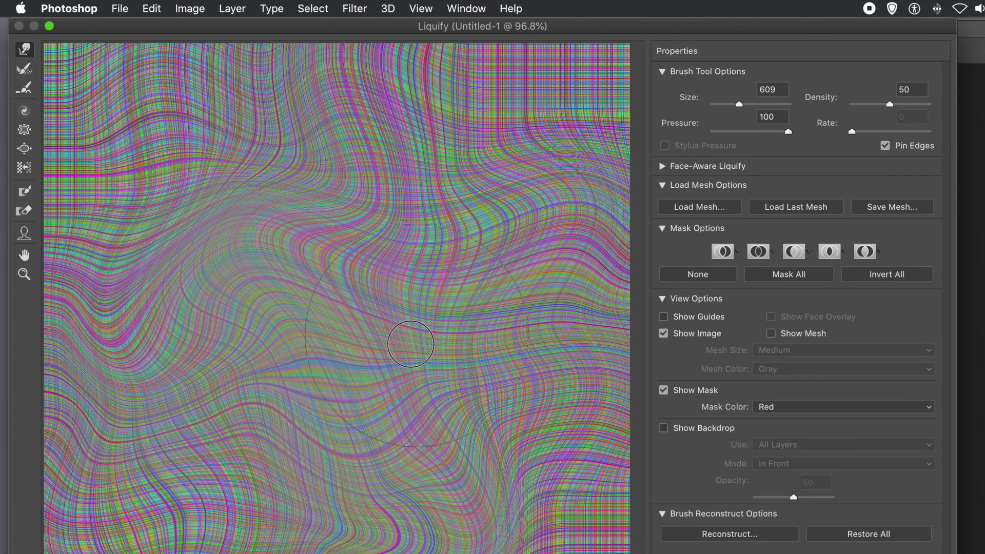
mouse_move(364, 411)
left_mouse_down()
mouse_move(395, 390)
mouse_move(380, 426)
left_mouse_up()
left_click_drag(375, 382, 361, 359)
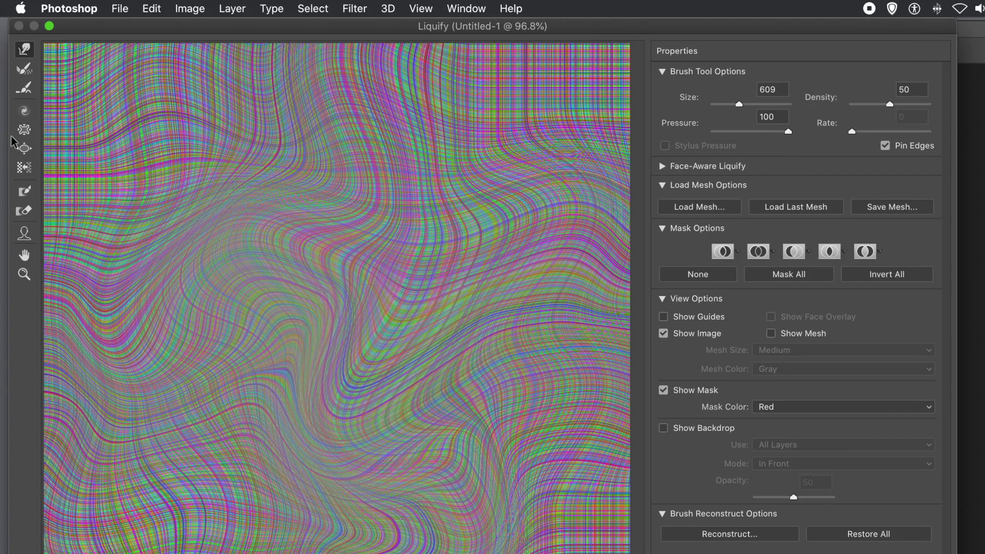
- Swell the centre and upper-right swirls with the Bloat tool, then apply Liquify
left_click(25, 149)
left_click_drag(266, 272, 266, 272)
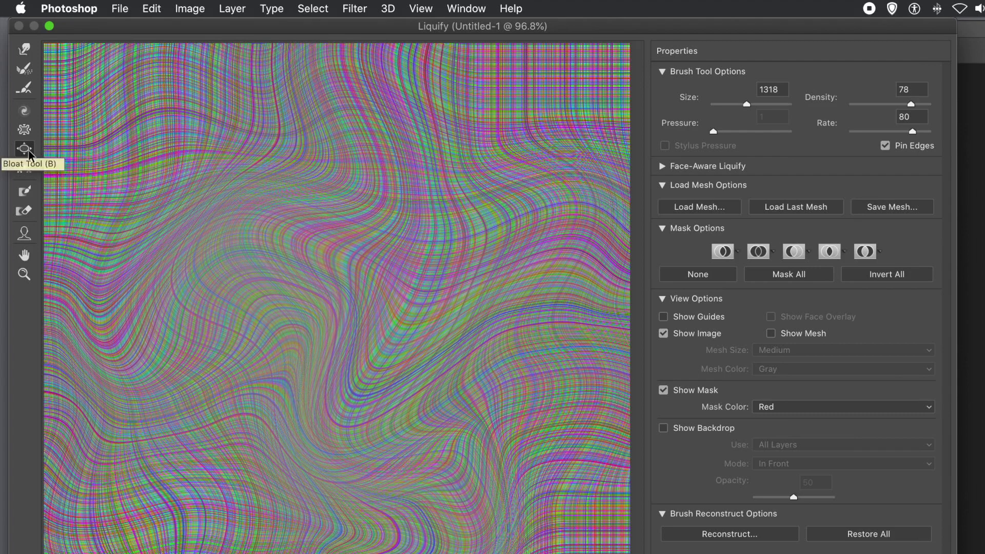
mouse_move(250, 295)
left_mouse_down()
mouse_move(281, 288)
mouse_move(248, 288)
mouse_move(276, 278)
mouse_move(259, 274)
mouse_move(264, 261)
mouse_move(252, 273)
mouse_move(243, 266)
mouse_move(255, 255)
left_mouse_up()
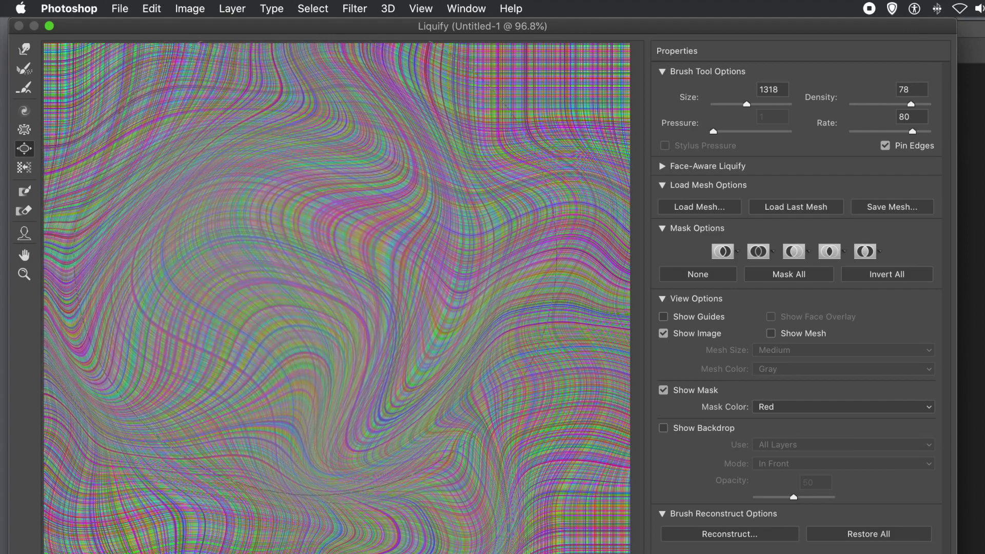
mouse_move(451, 103)
left_mouse_down()
mouse_move(538, 77)
mouse_move(616, 31)
left_mouse_up()
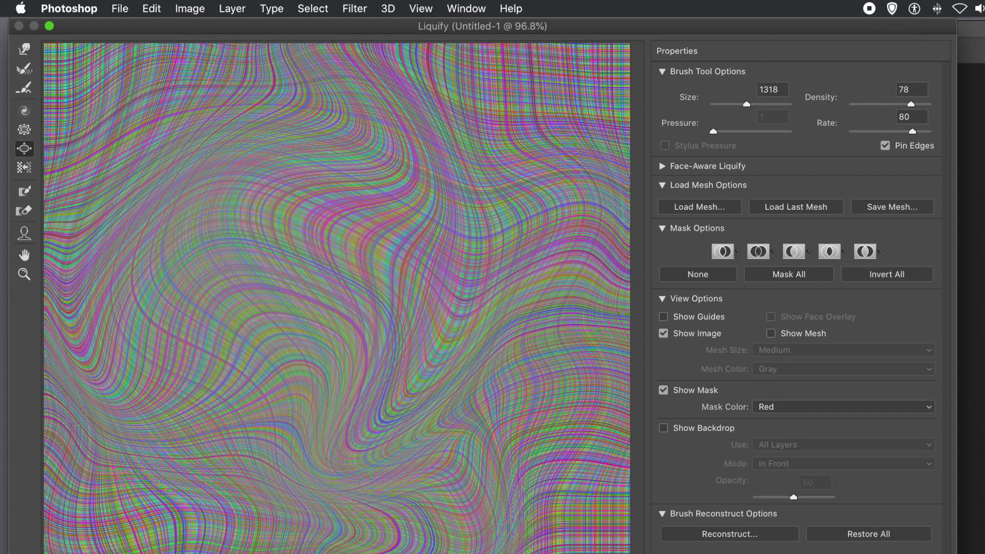
key("Return")
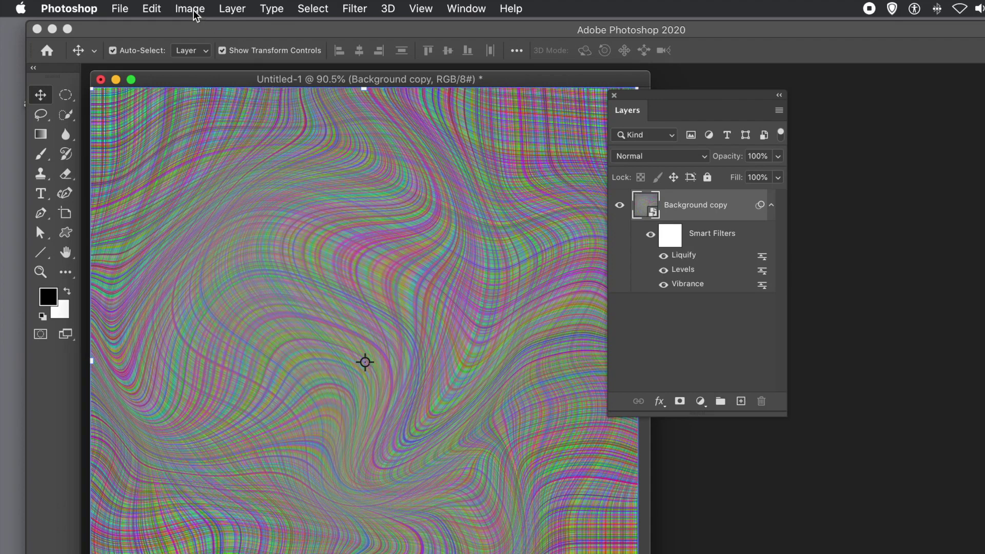
- Flatten the image into a single Background layer
left_click(193, 9)
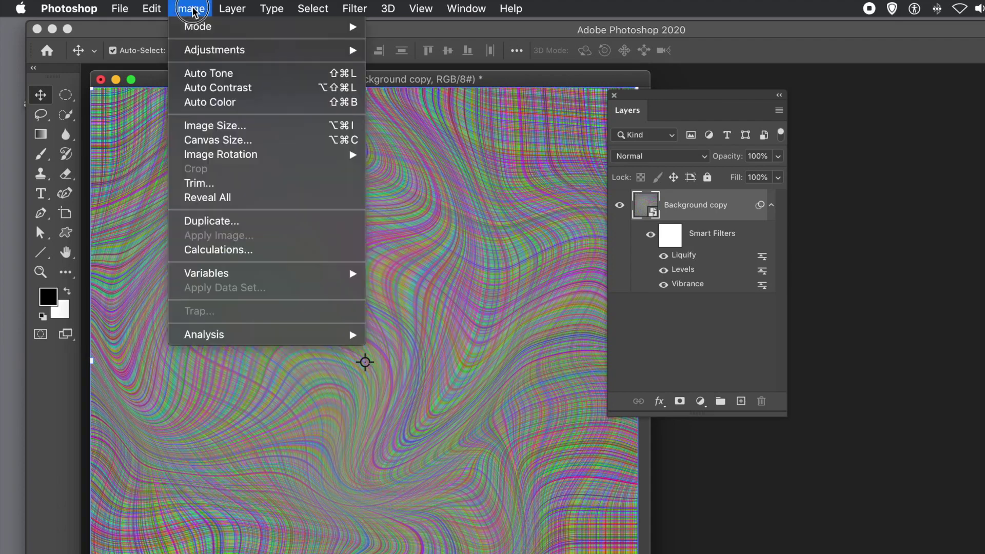
mouse_move(242, 11)
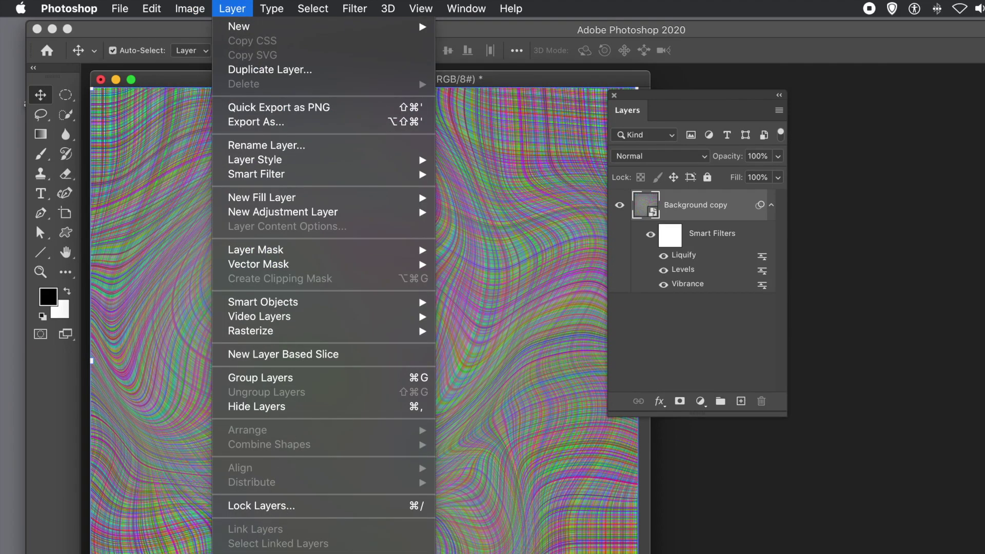
left_click(267, 551)
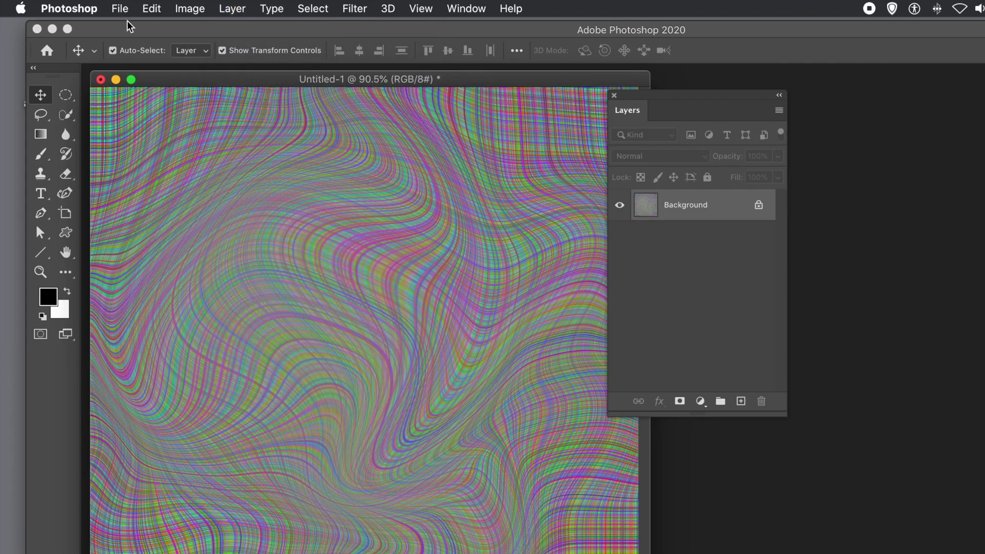
- Try Auto Tone on the texture, then undo it
left_click(197, 10)
left_click(206, 61)
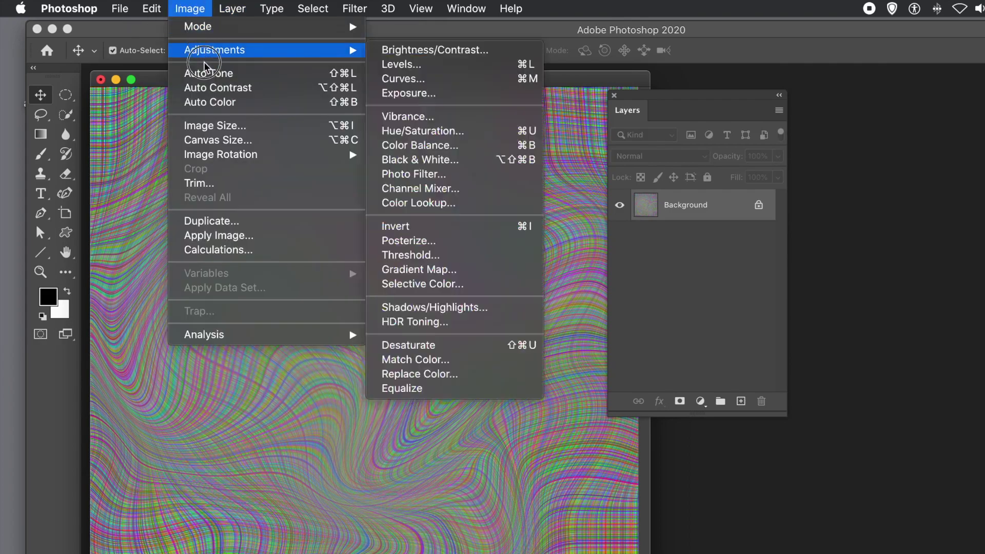
left_click(205, 70)
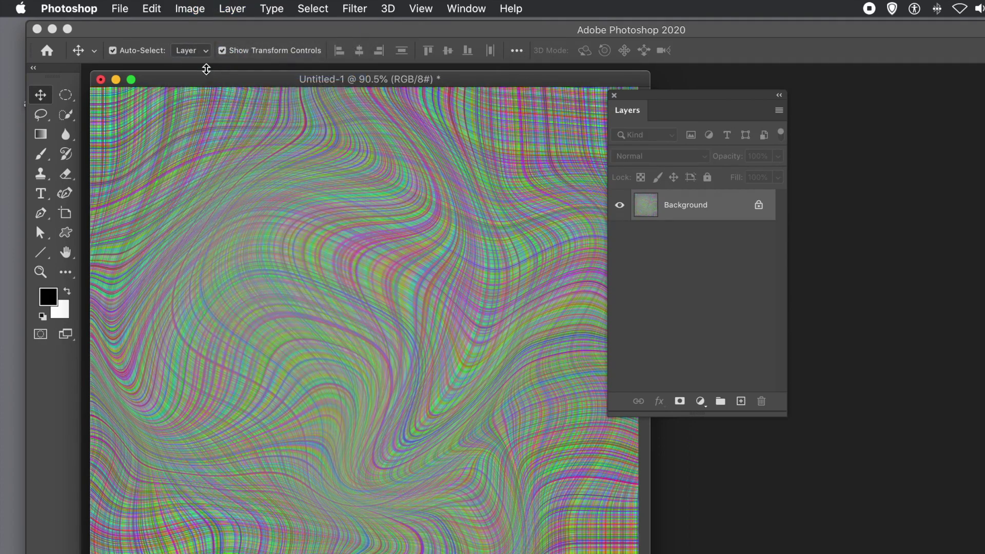
left_click(159, 7)
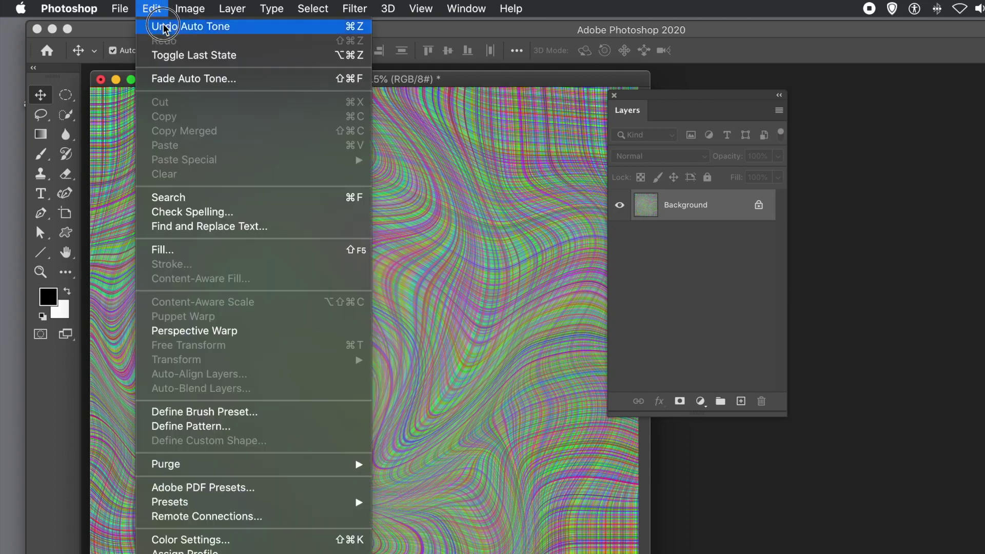
left_click(164, 27)
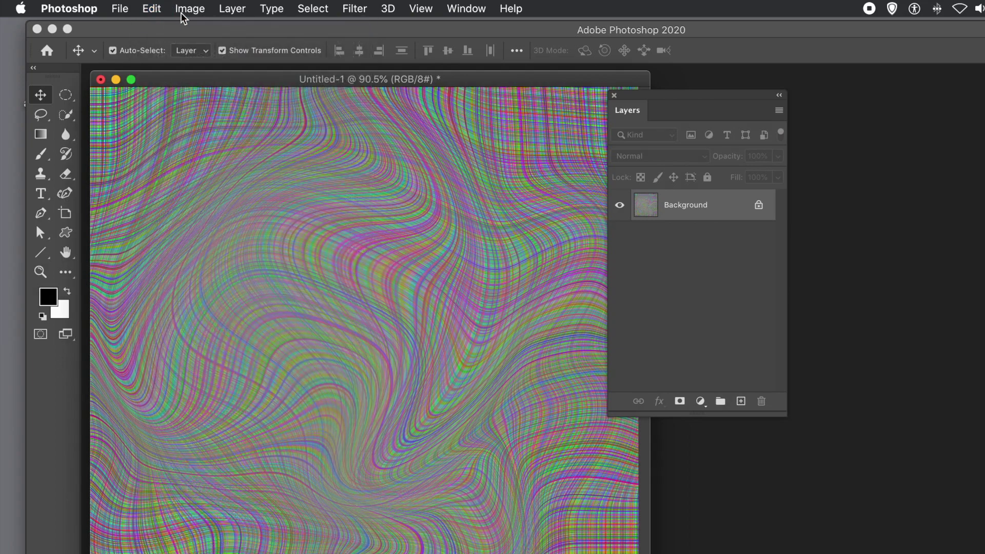
- Invert the texture's colours, then apply Auto Tone for muted purple tones
left_click(182, 11)
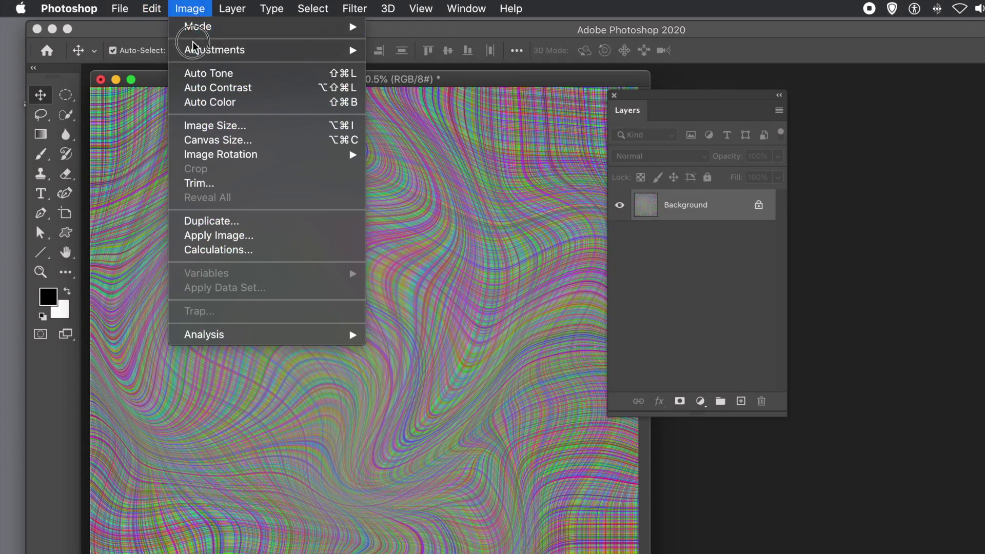
mouse_move(197, 52)
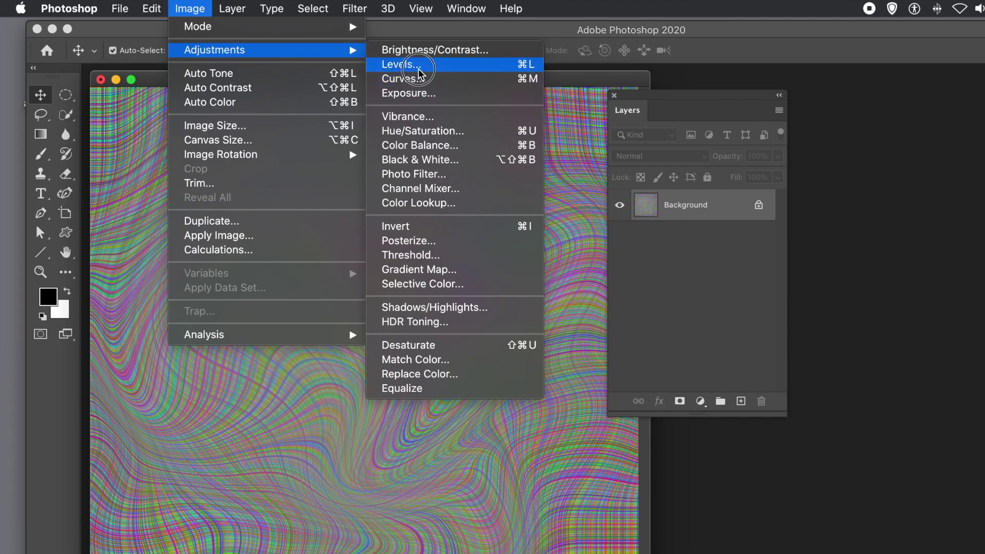
left_click(427, 224)
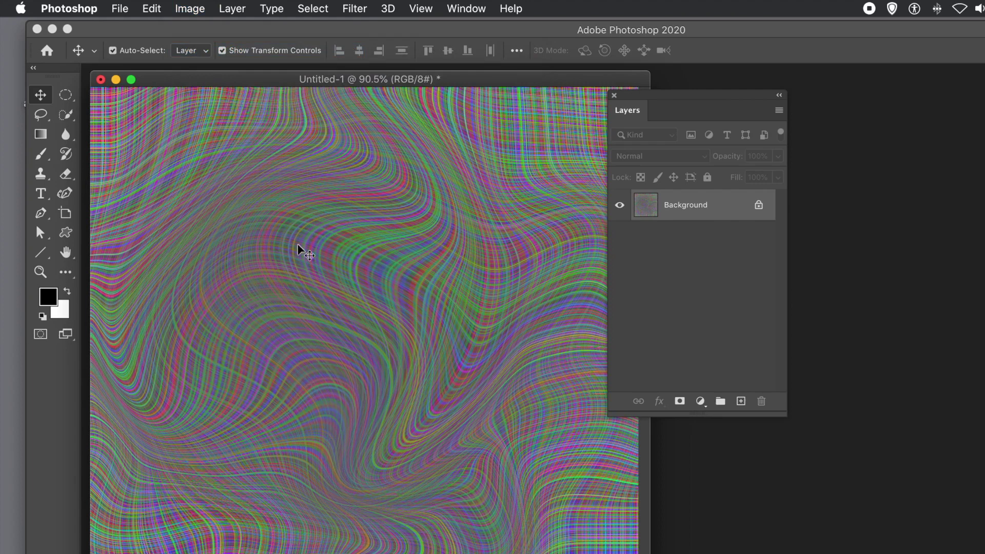
left_click(187, 9)
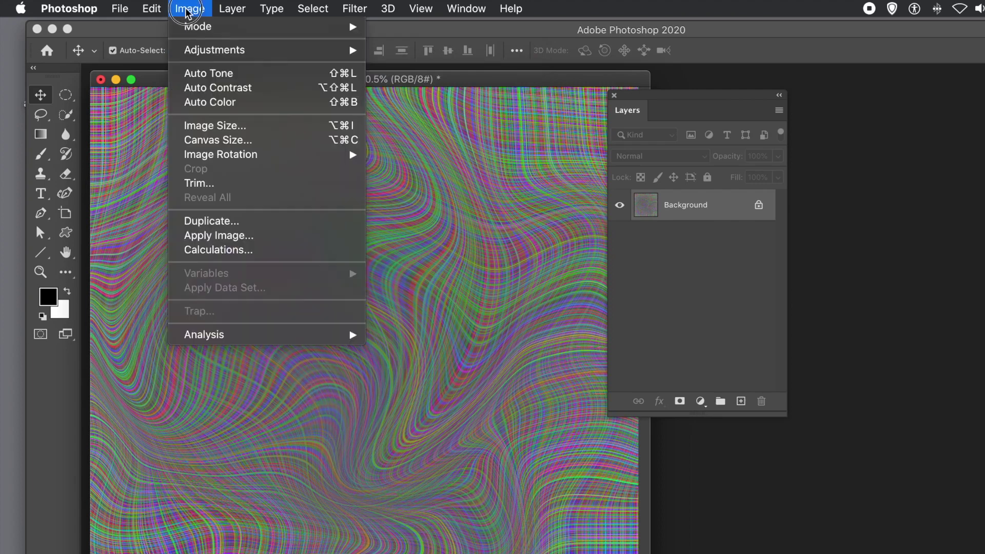
left_click(192, 75)
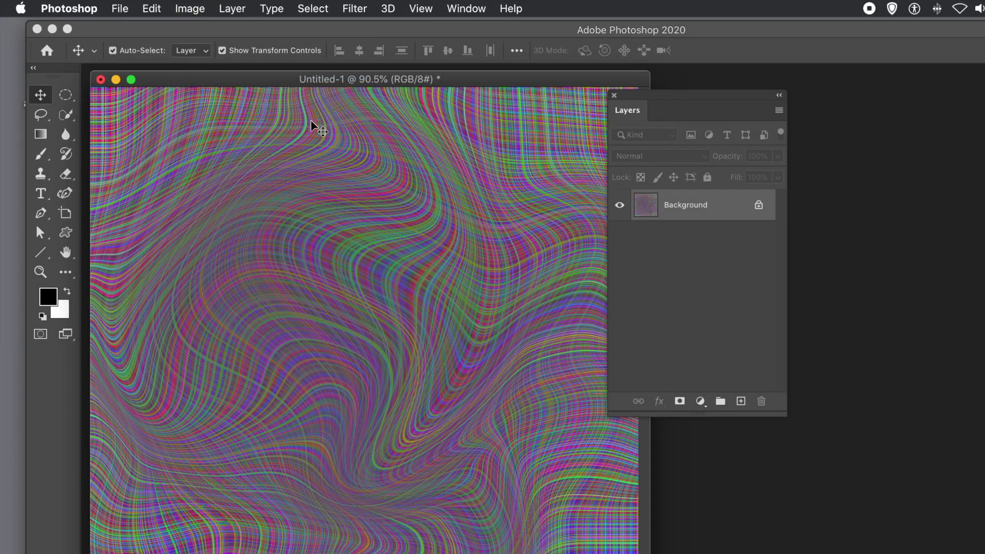
- Apply Oil Paint with Stylization 9.0, Cleanliness 9.5, Scale 0.8 and Bristle Detail 10.0
left_click(354, 9)
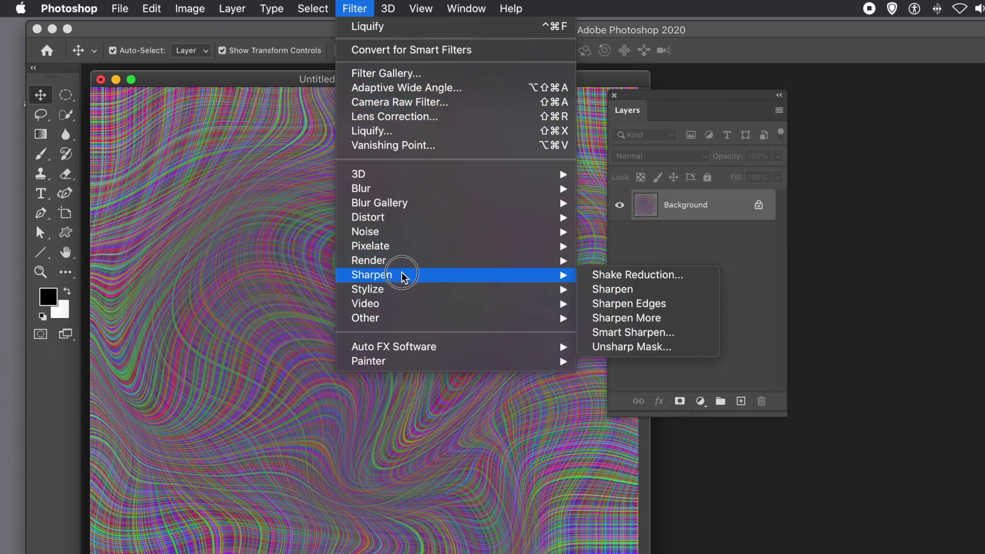
mouse_move(407, 260)
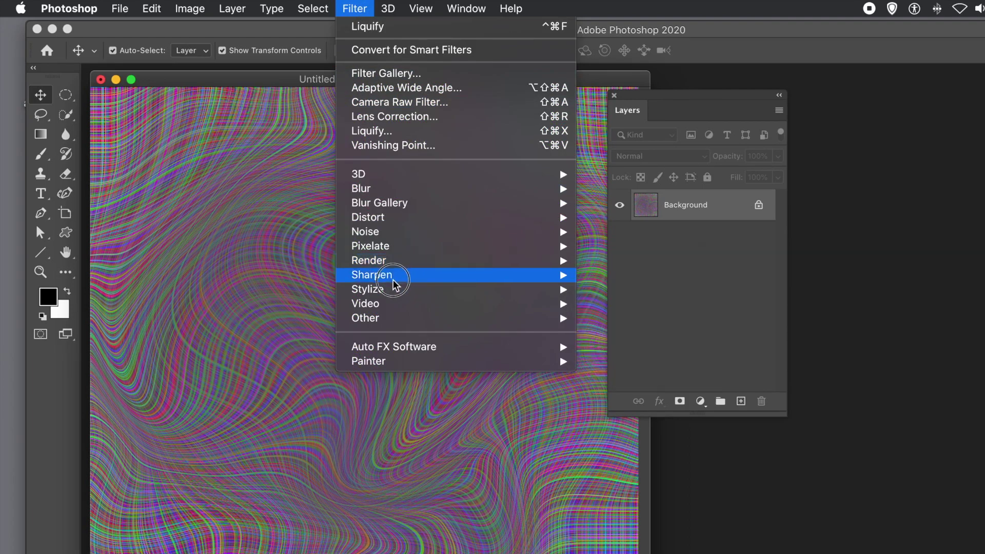
mouse_move(398, 287)
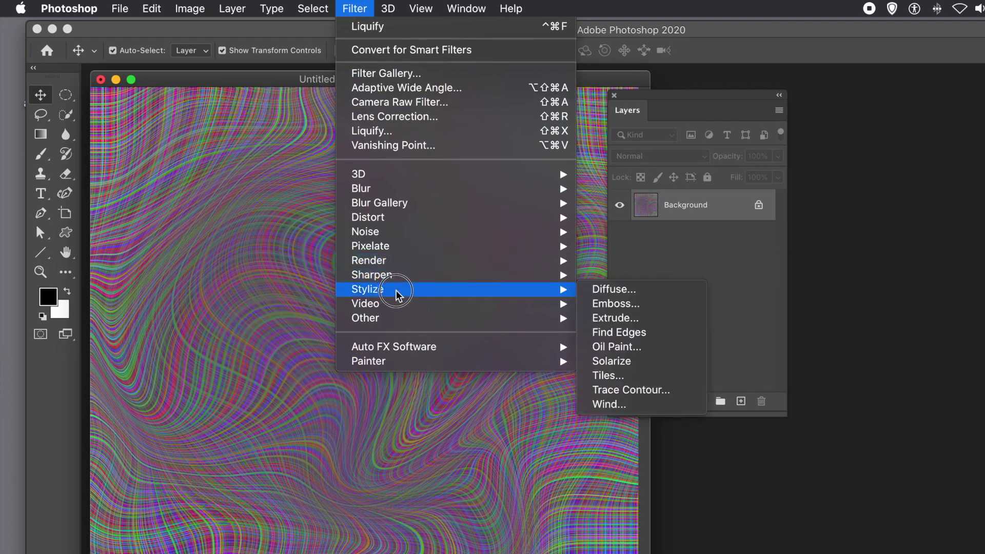
left_click(604, 345)
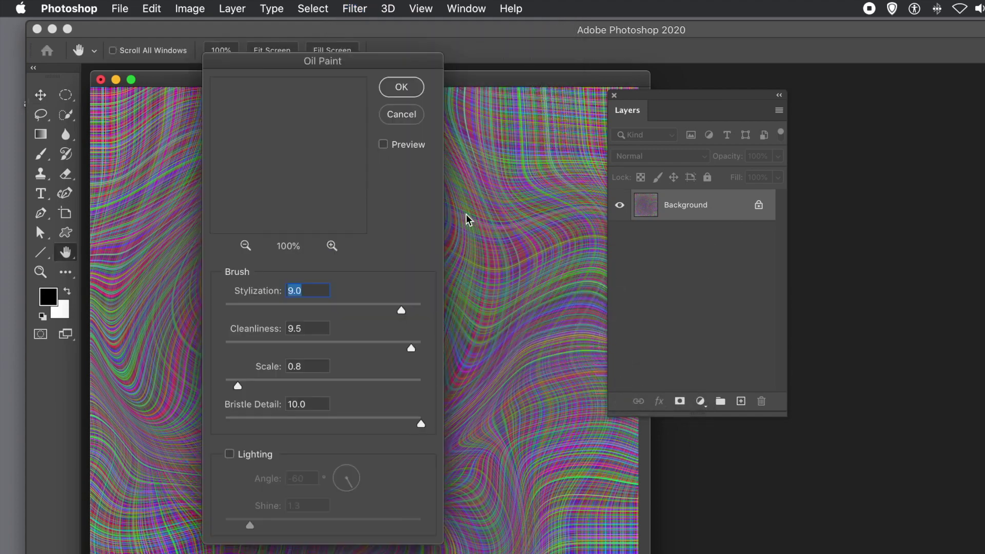
mouse_move(313, 63)
left_mouse_down()
mouse_move(496, 68)
mouse_move(564, 92)
left_mouse_up()
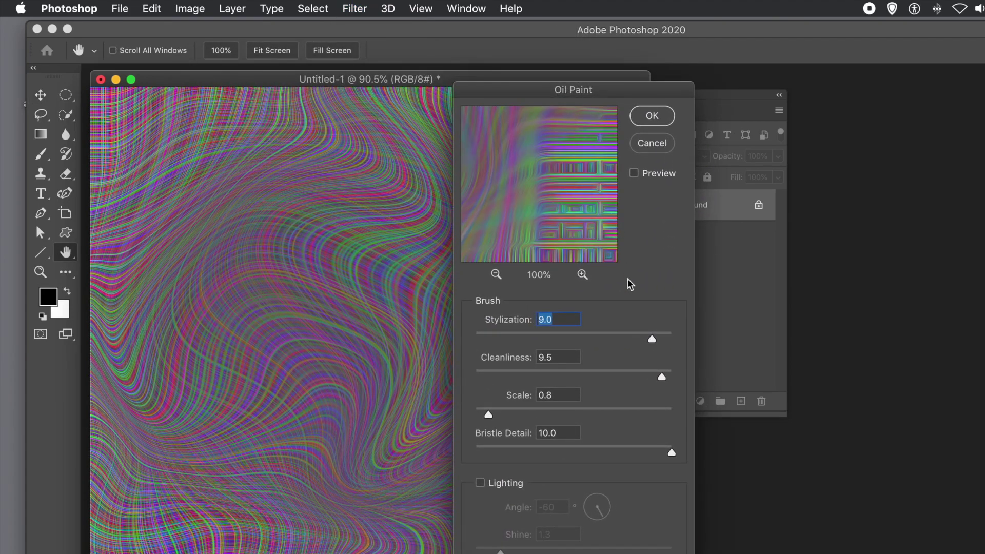
left_click(649, 123)
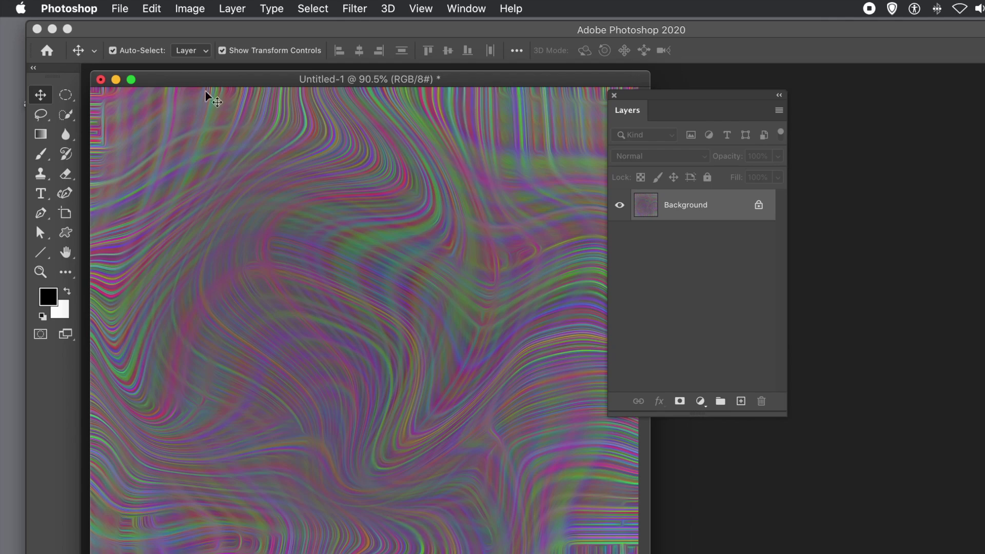
left_click(190, 9)
- Apply Levels with white input 186 and midtones 0.73 to brighten the swirling colours
left_click(194, 50)
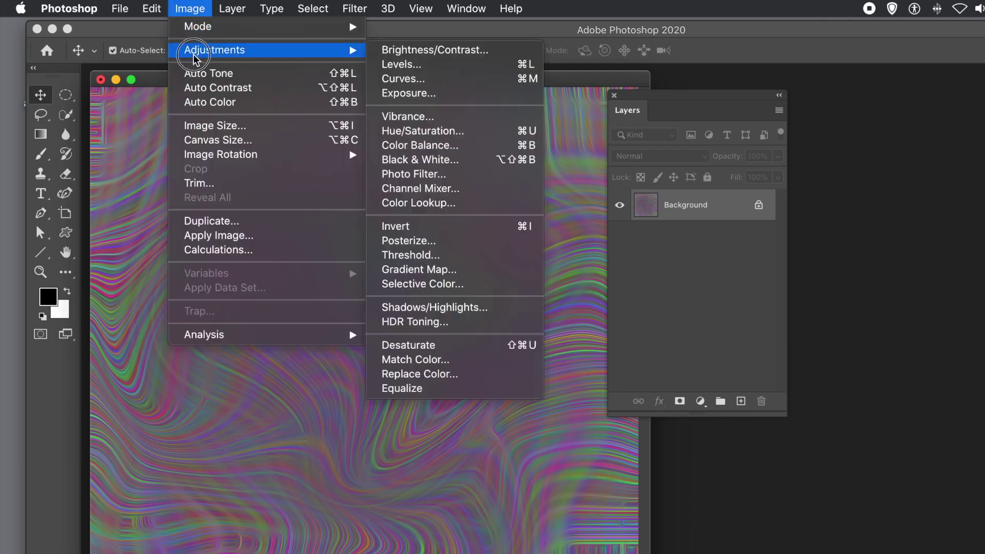
left_click(393, 65)
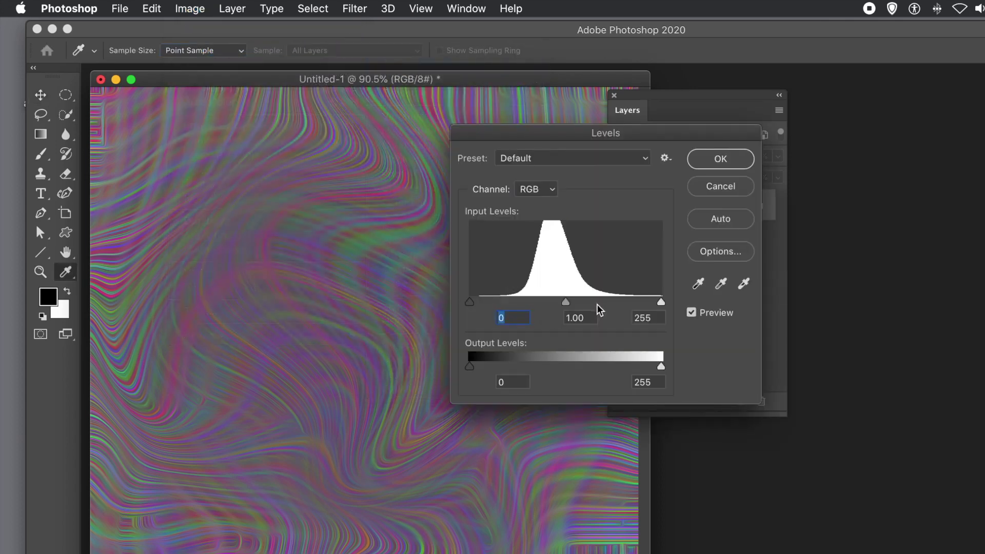
mouse_move(571, 302)
left_mouse_down()
mouse_move(588, 300)
mouse_move(539, 303)
mouse_move(565, 303)
left_mouse_up()
left_click_drag(661, 302, 610, 303)
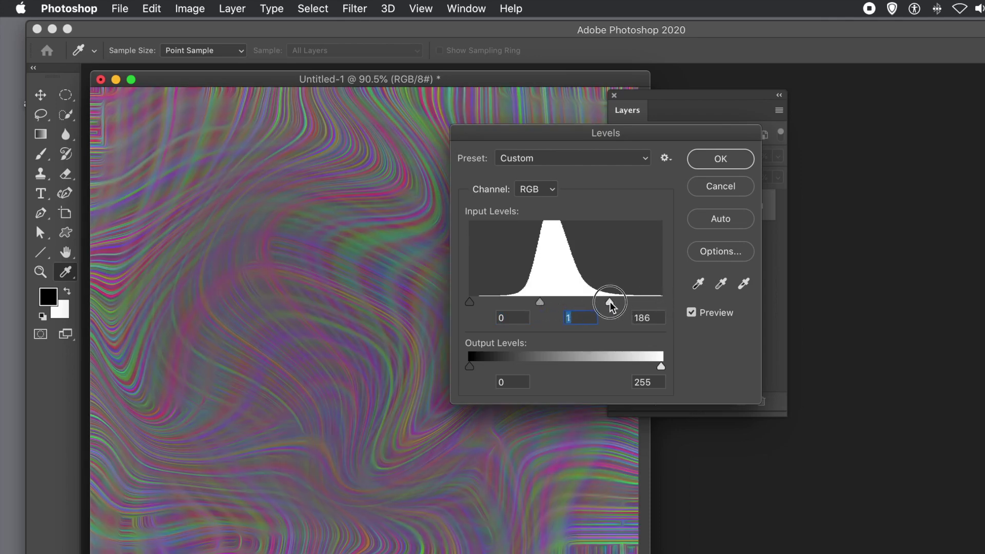
left_click_drag(543, 302, 551, 302)
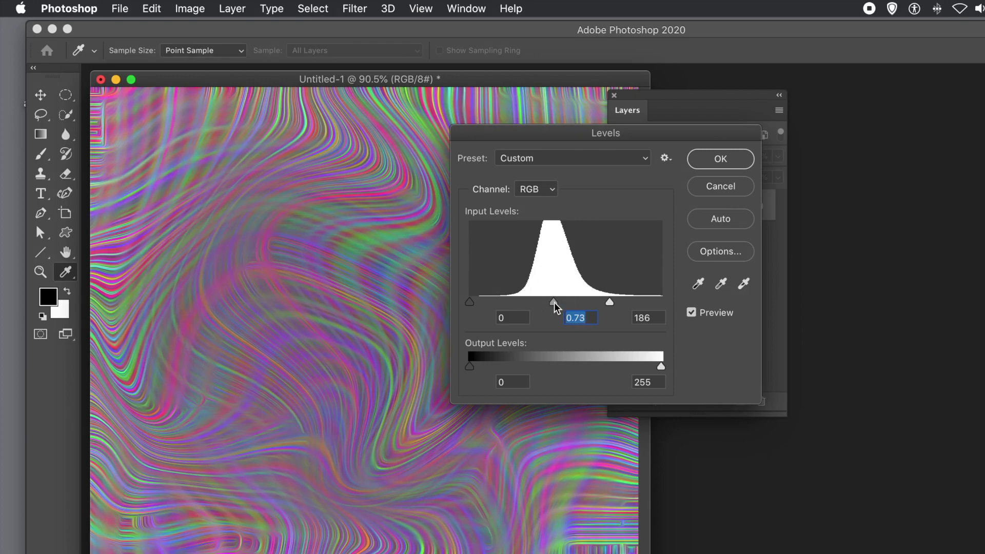
left_click(720, 160)
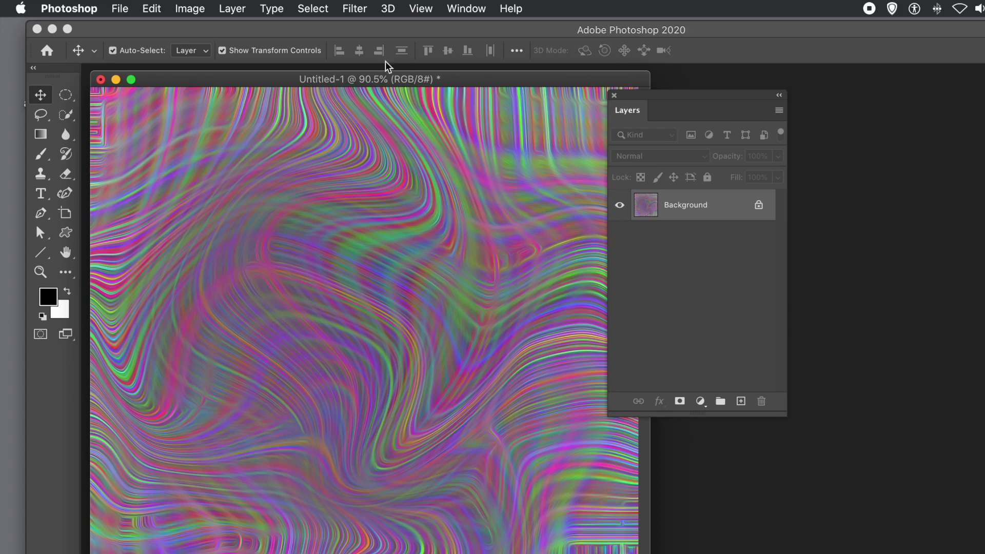
- Repeat the last Oil Paint filter from the Filter menu to smooth the vivid swirls further
left_click(353, 8)
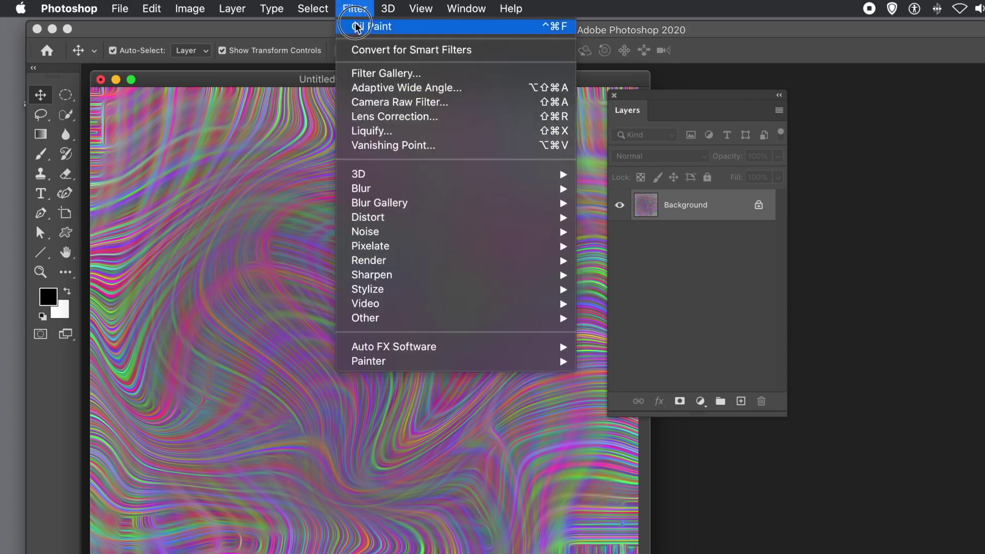
left_click(358, 27)
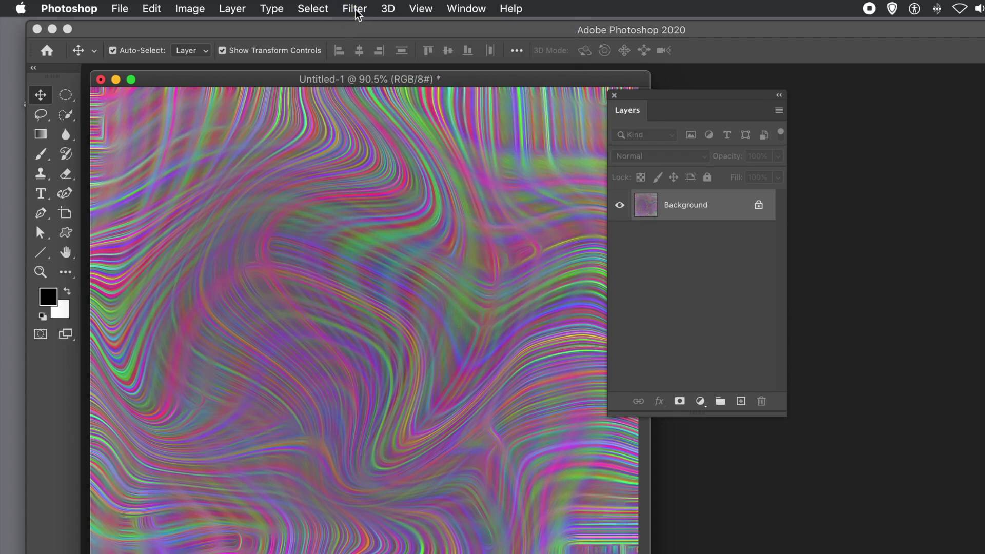
left_click(355, 9)
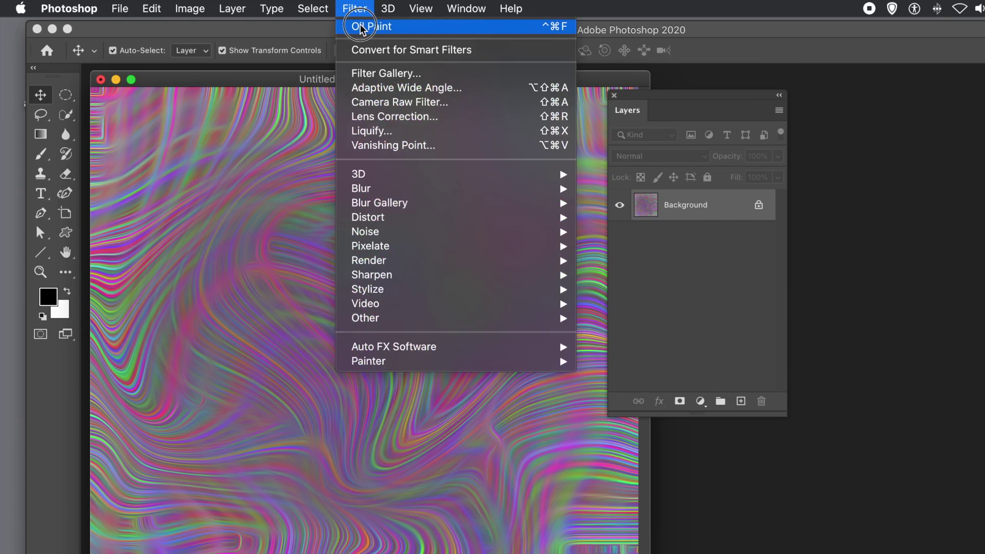
left_click(361, 27)
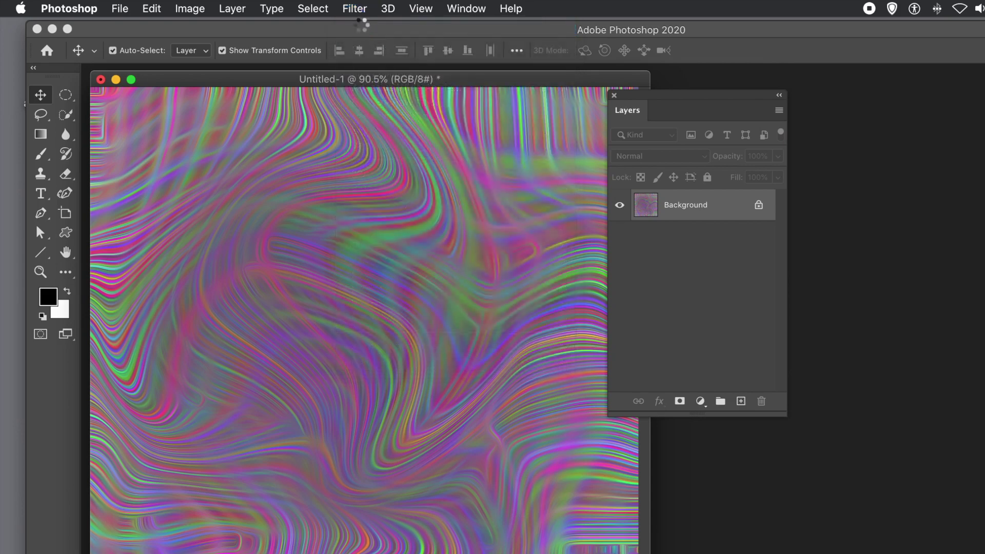